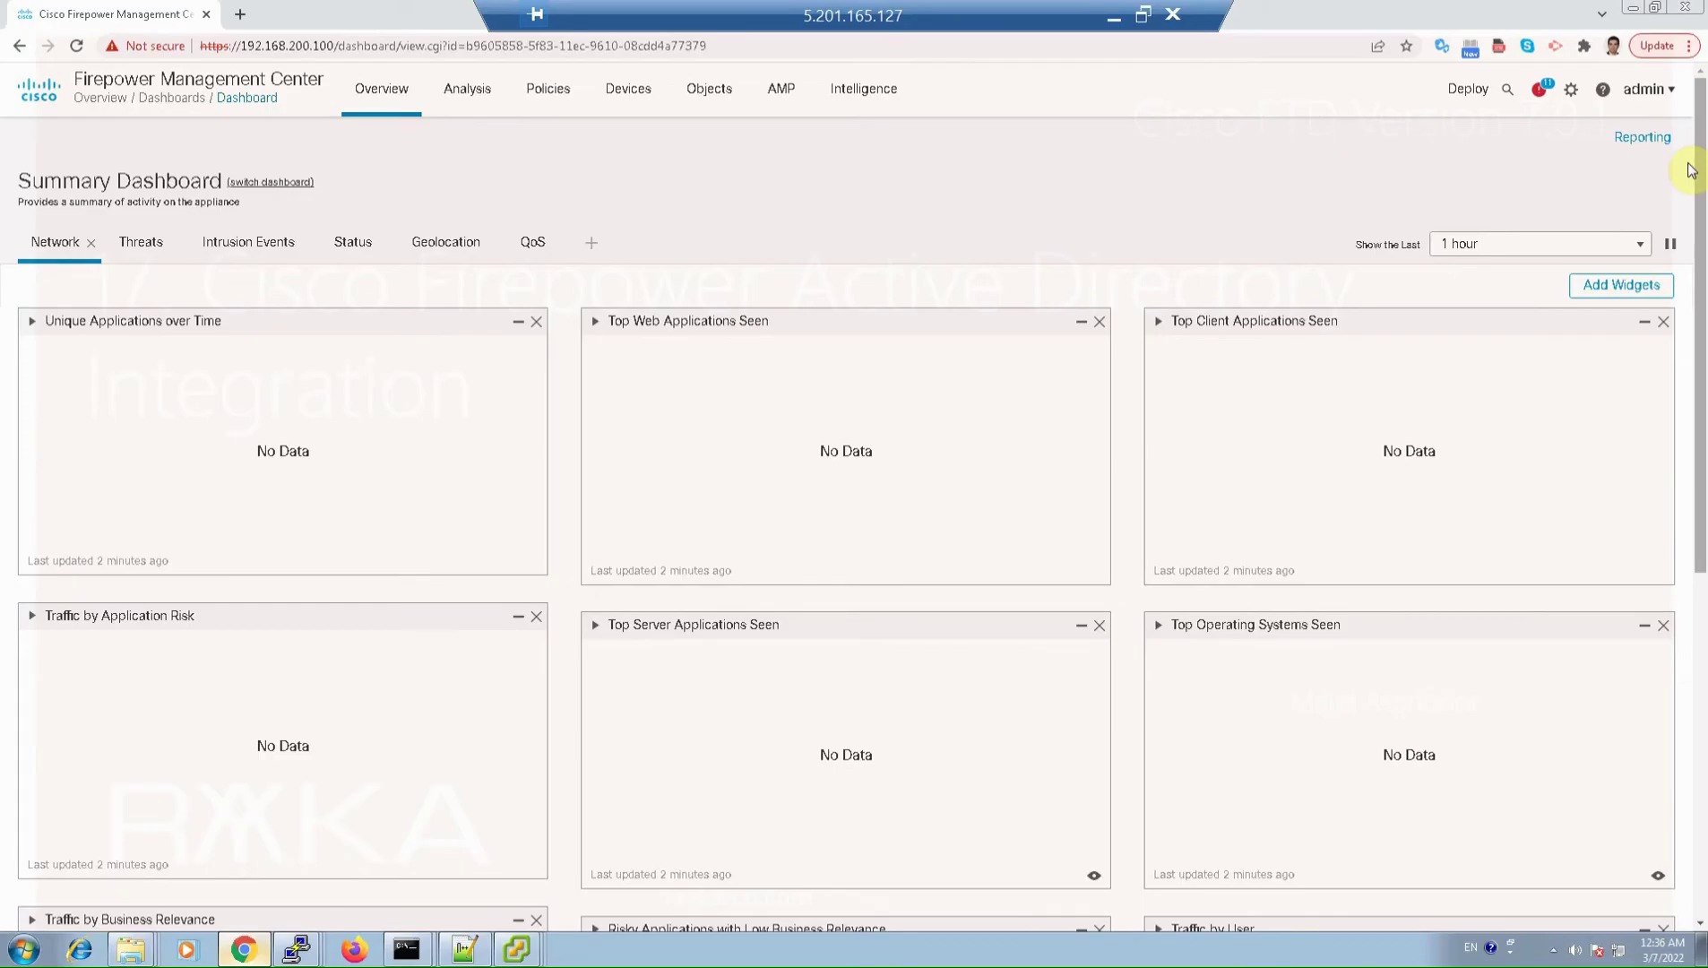
# Step: Go to System > Integration > Realms and begin adding a new realm, keeping type AD
pyautogui.click(1571, 88)
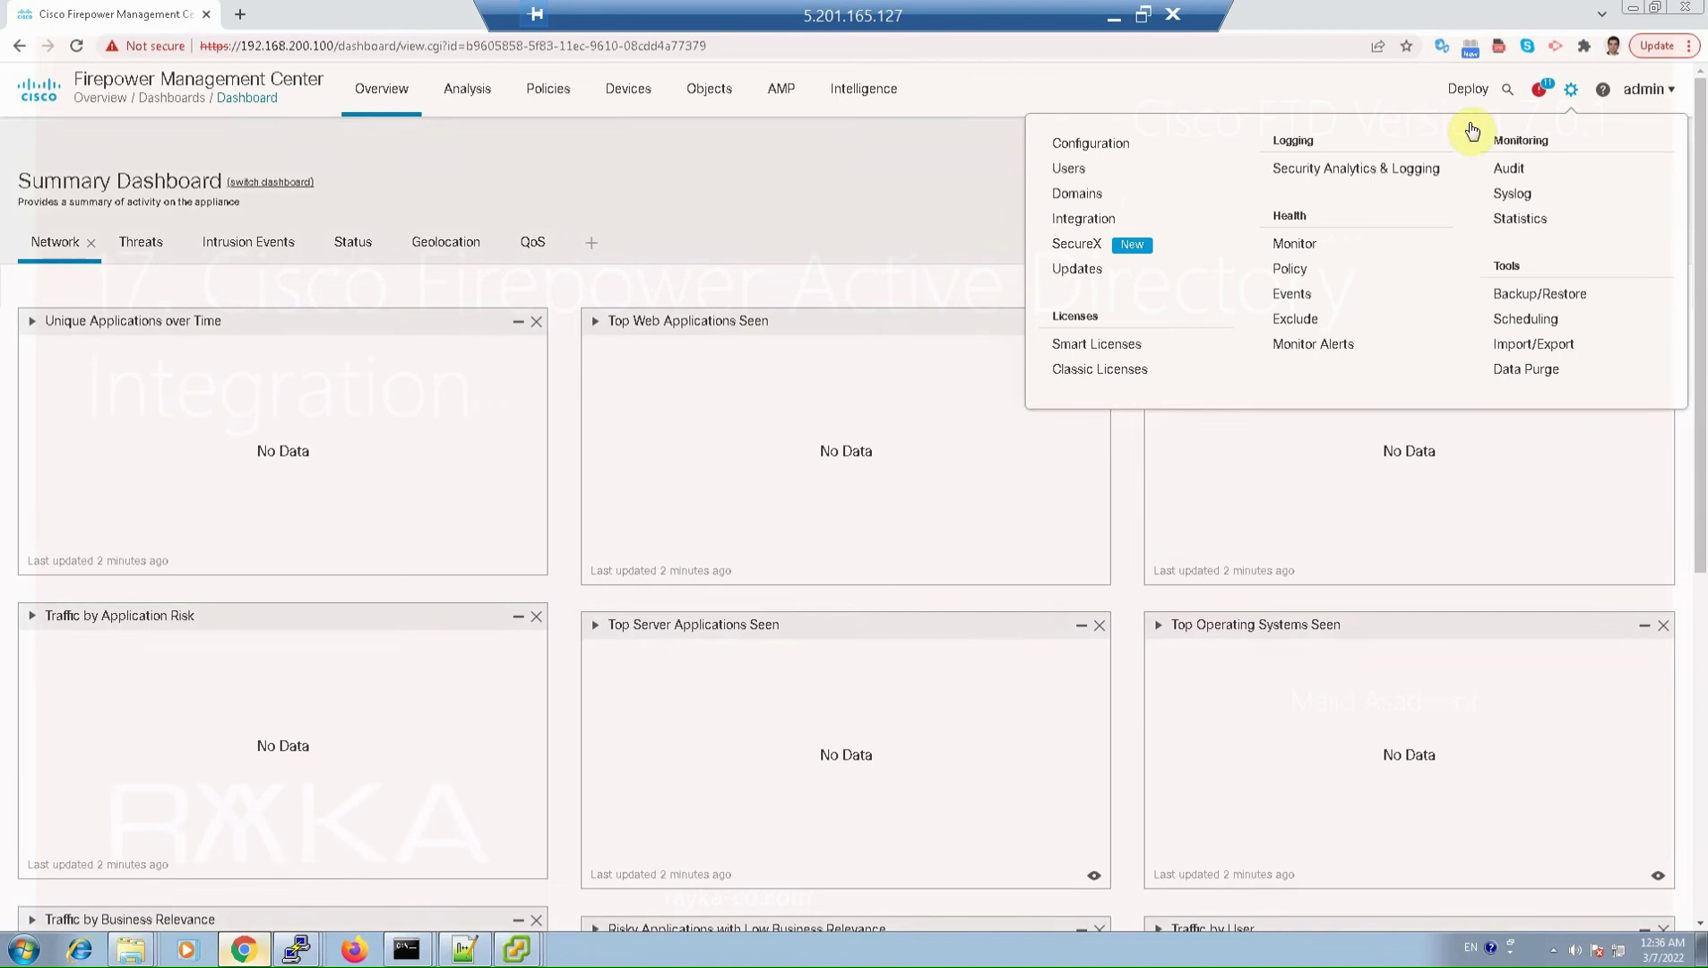
pyautogui.click(1356, 282)
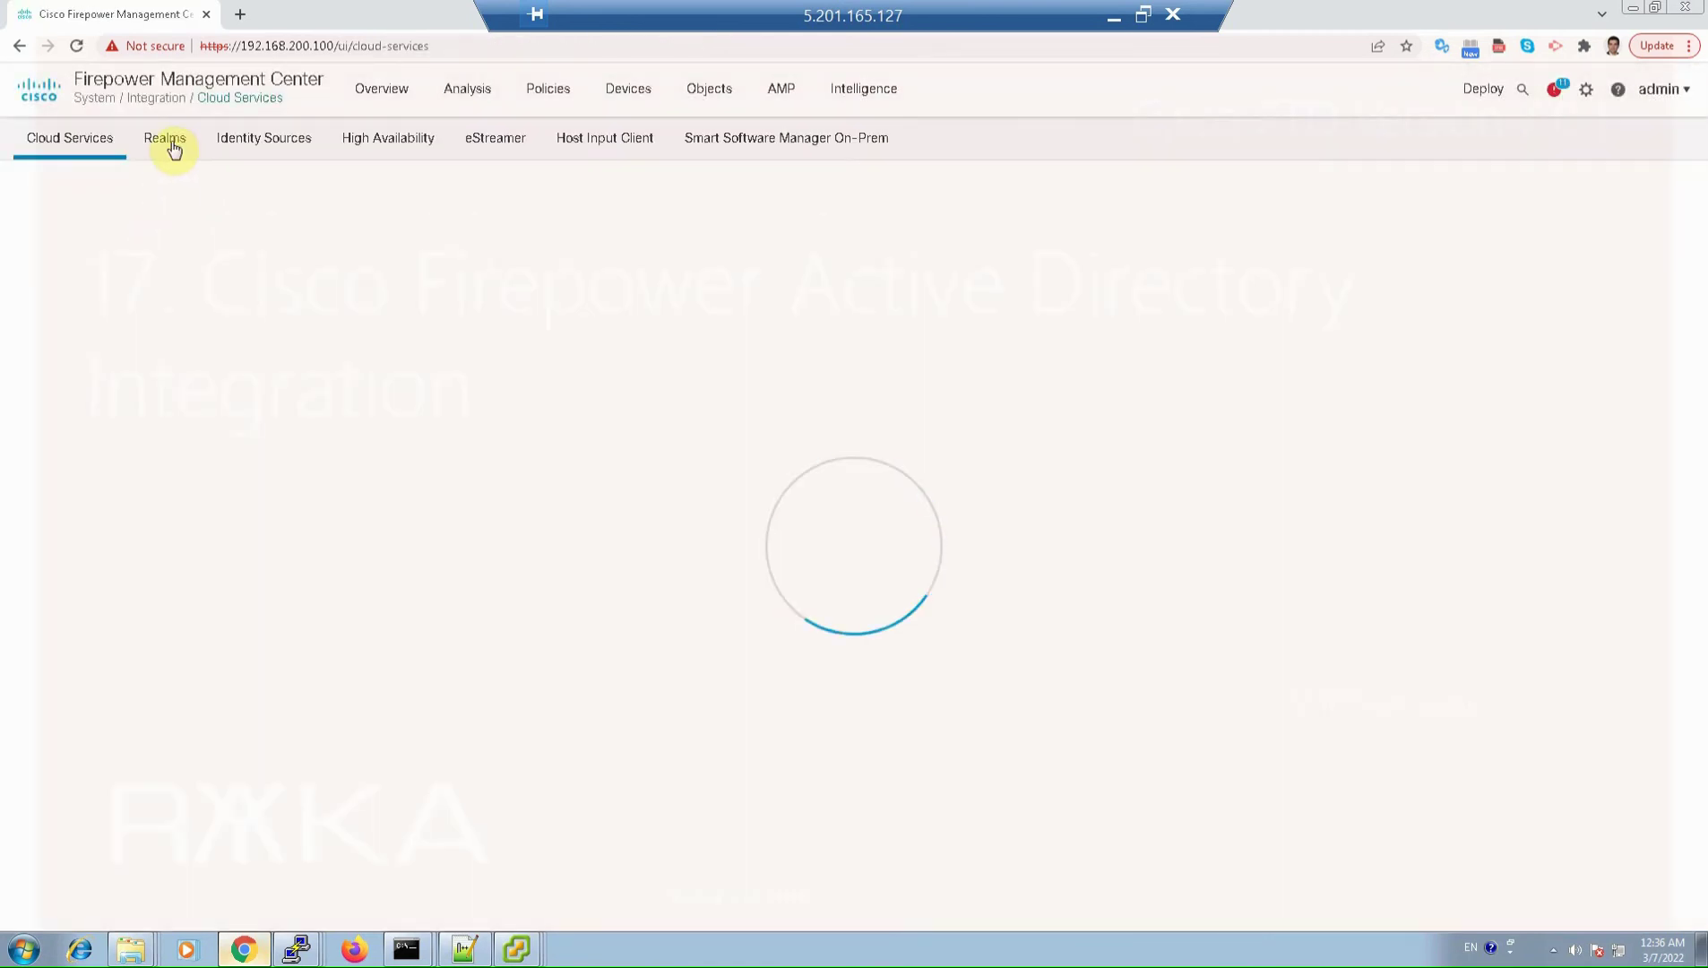
pyautogui.click(173, 143)
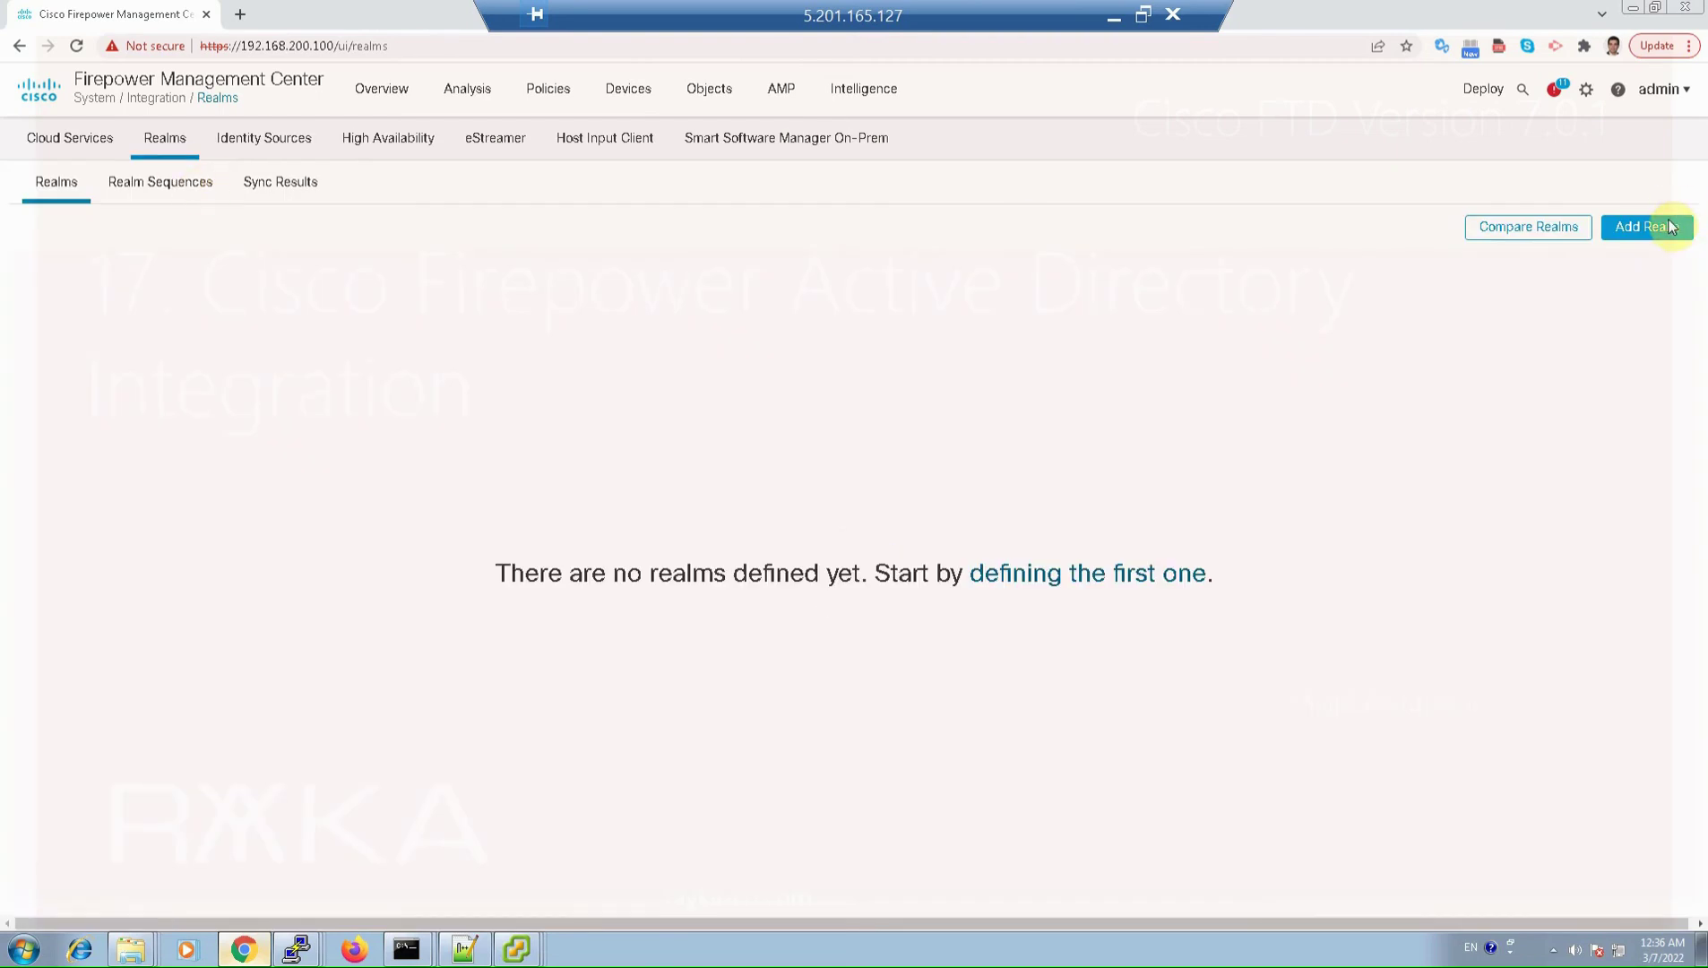
pyautogui.click(1658, 228)
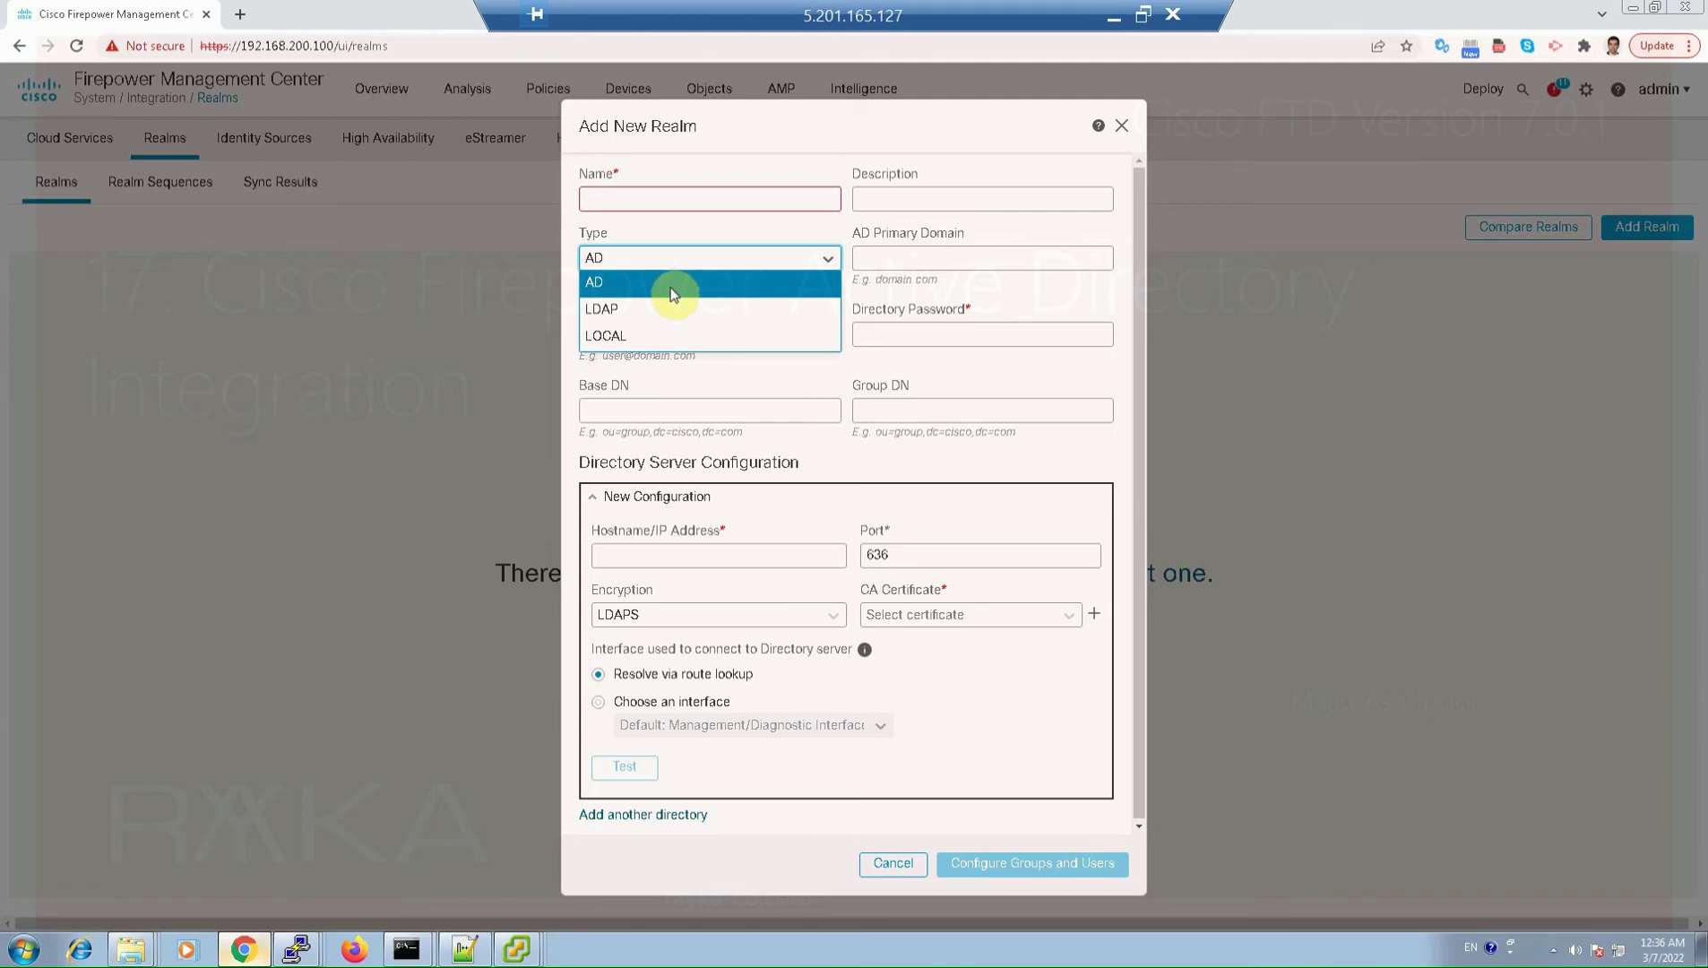
# Step: Set the realm's name, description and AD primary domain to rayka-co.local
pyautogui.click(841, 365)
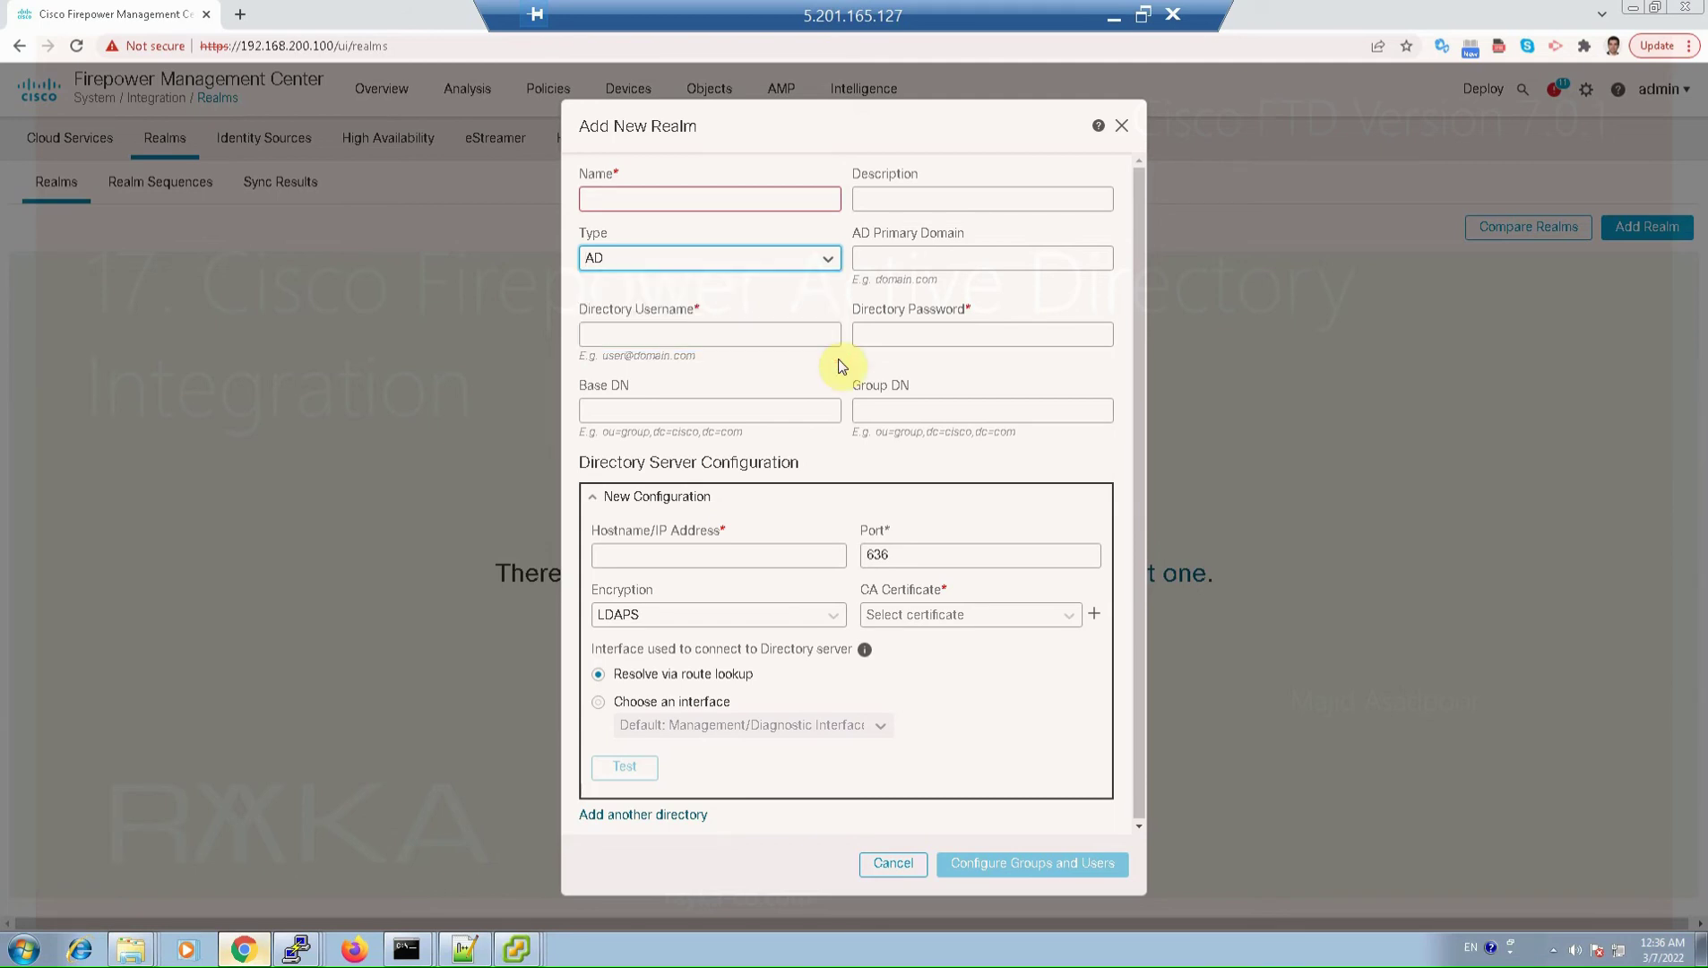
pyautogui.click(776, 254)
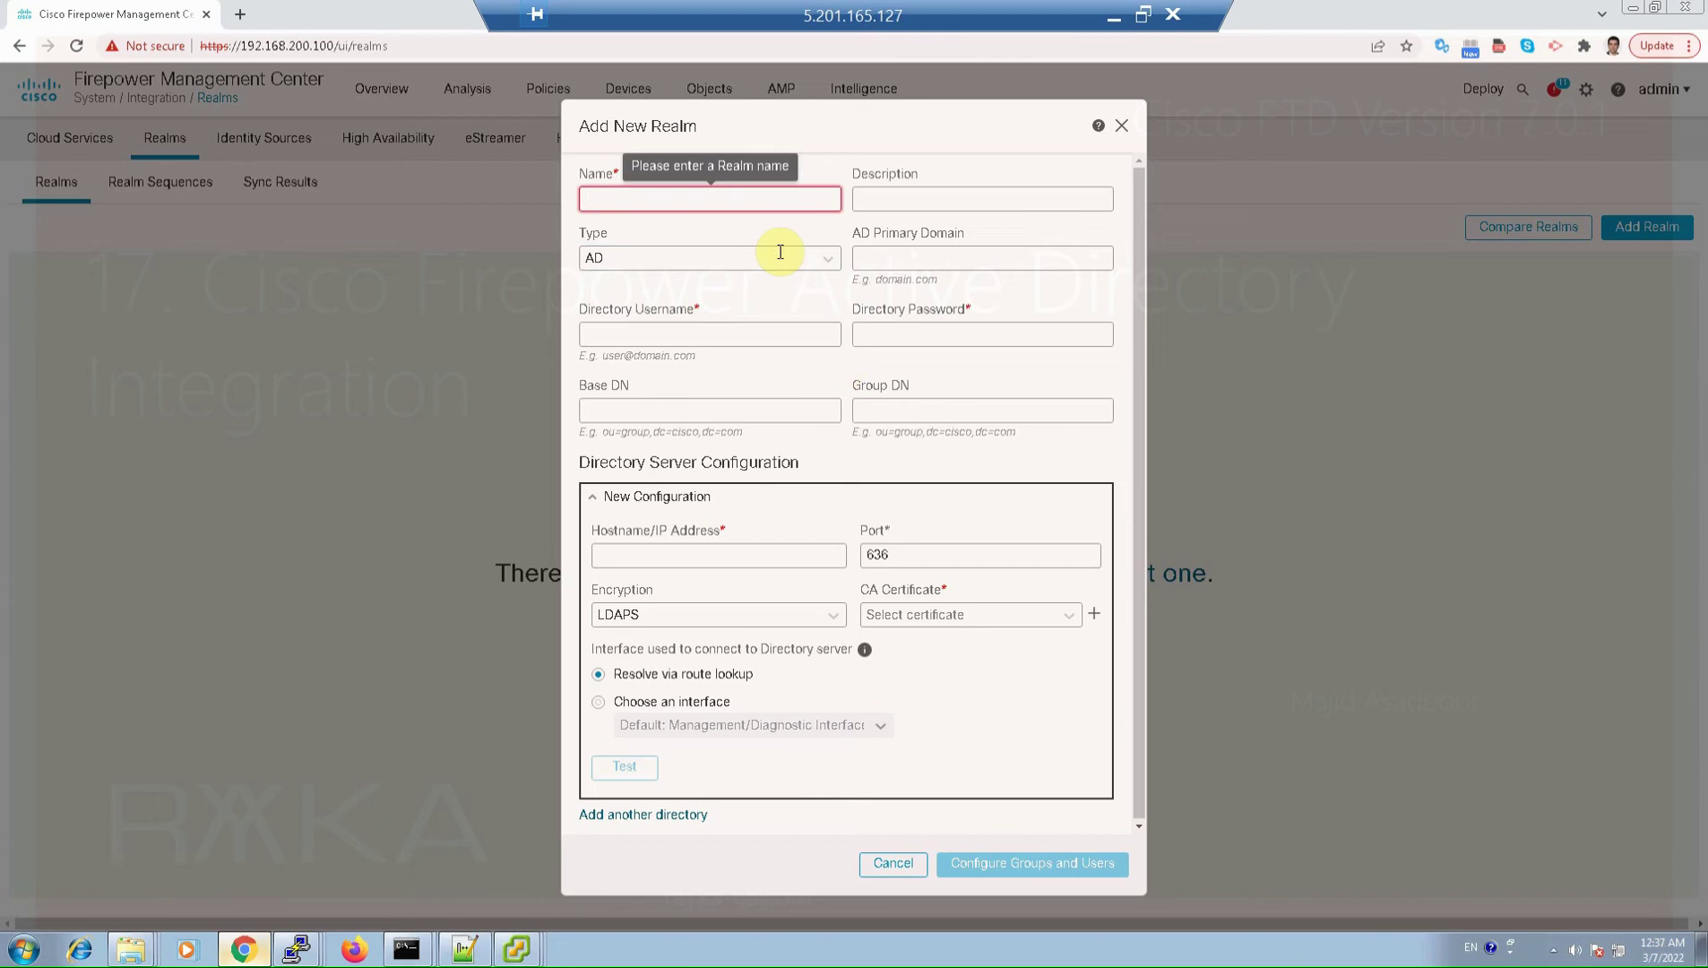
pyautogui.write('rayka-')
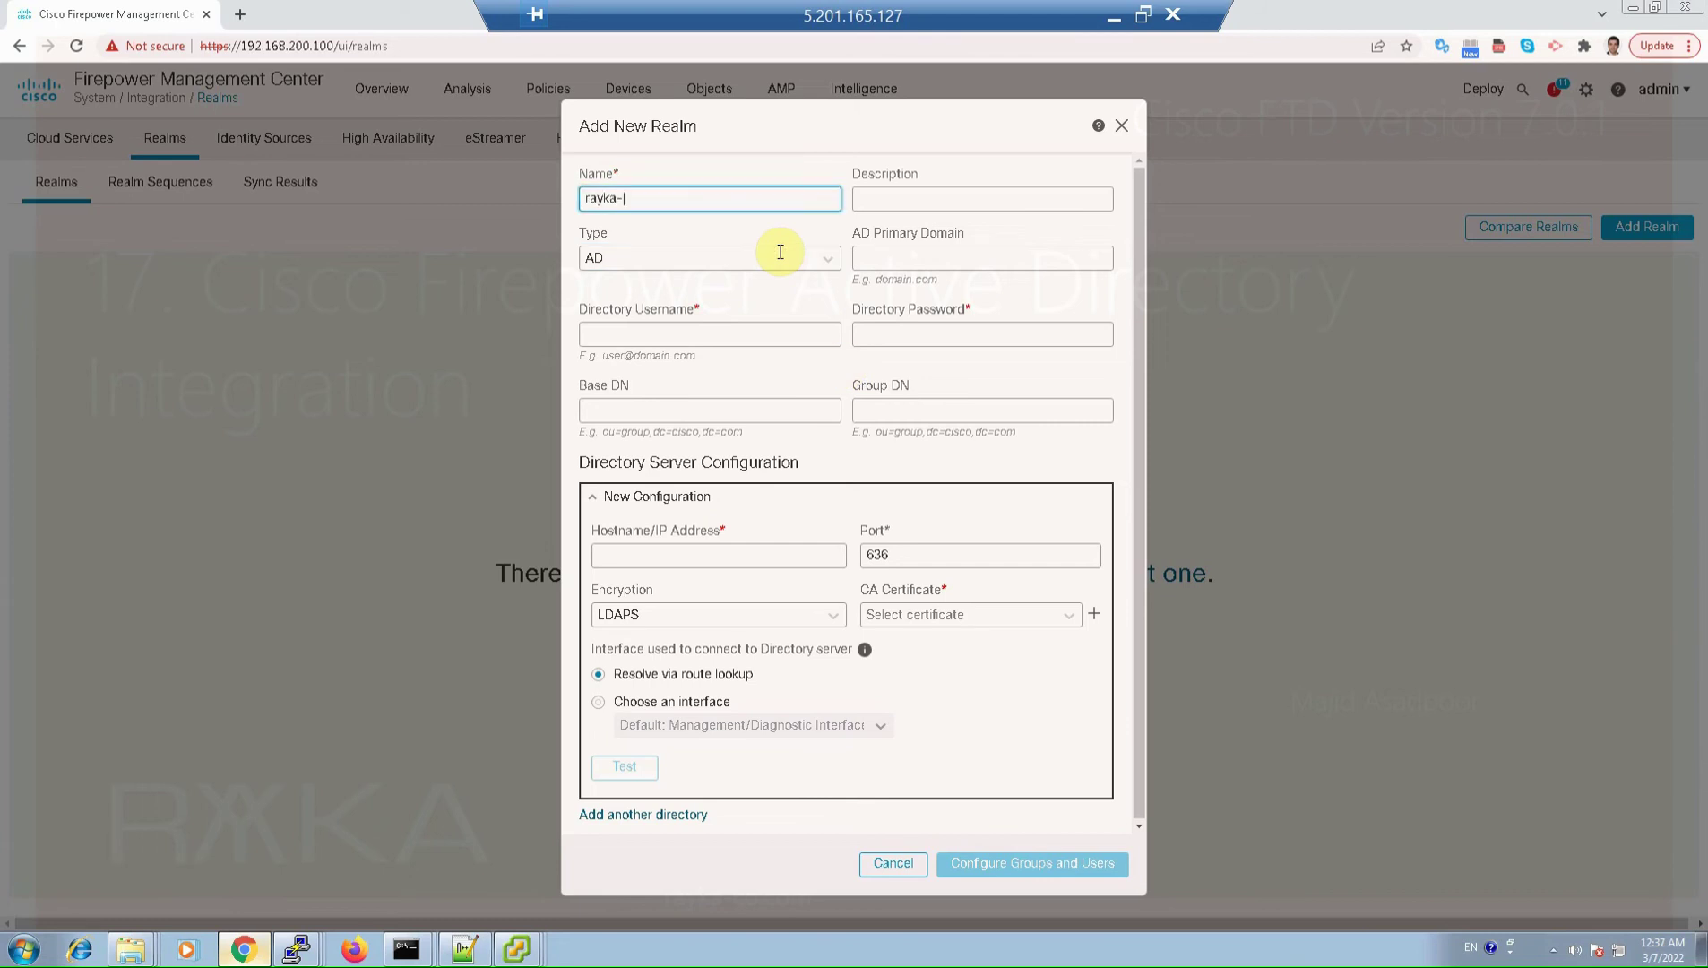
pyautogui.write('co.local')
pyautogui.hotkey('ctrl', 'a')
pyautogui.hotkey('ctrl', 'c')
pyautogui.press('Tab')
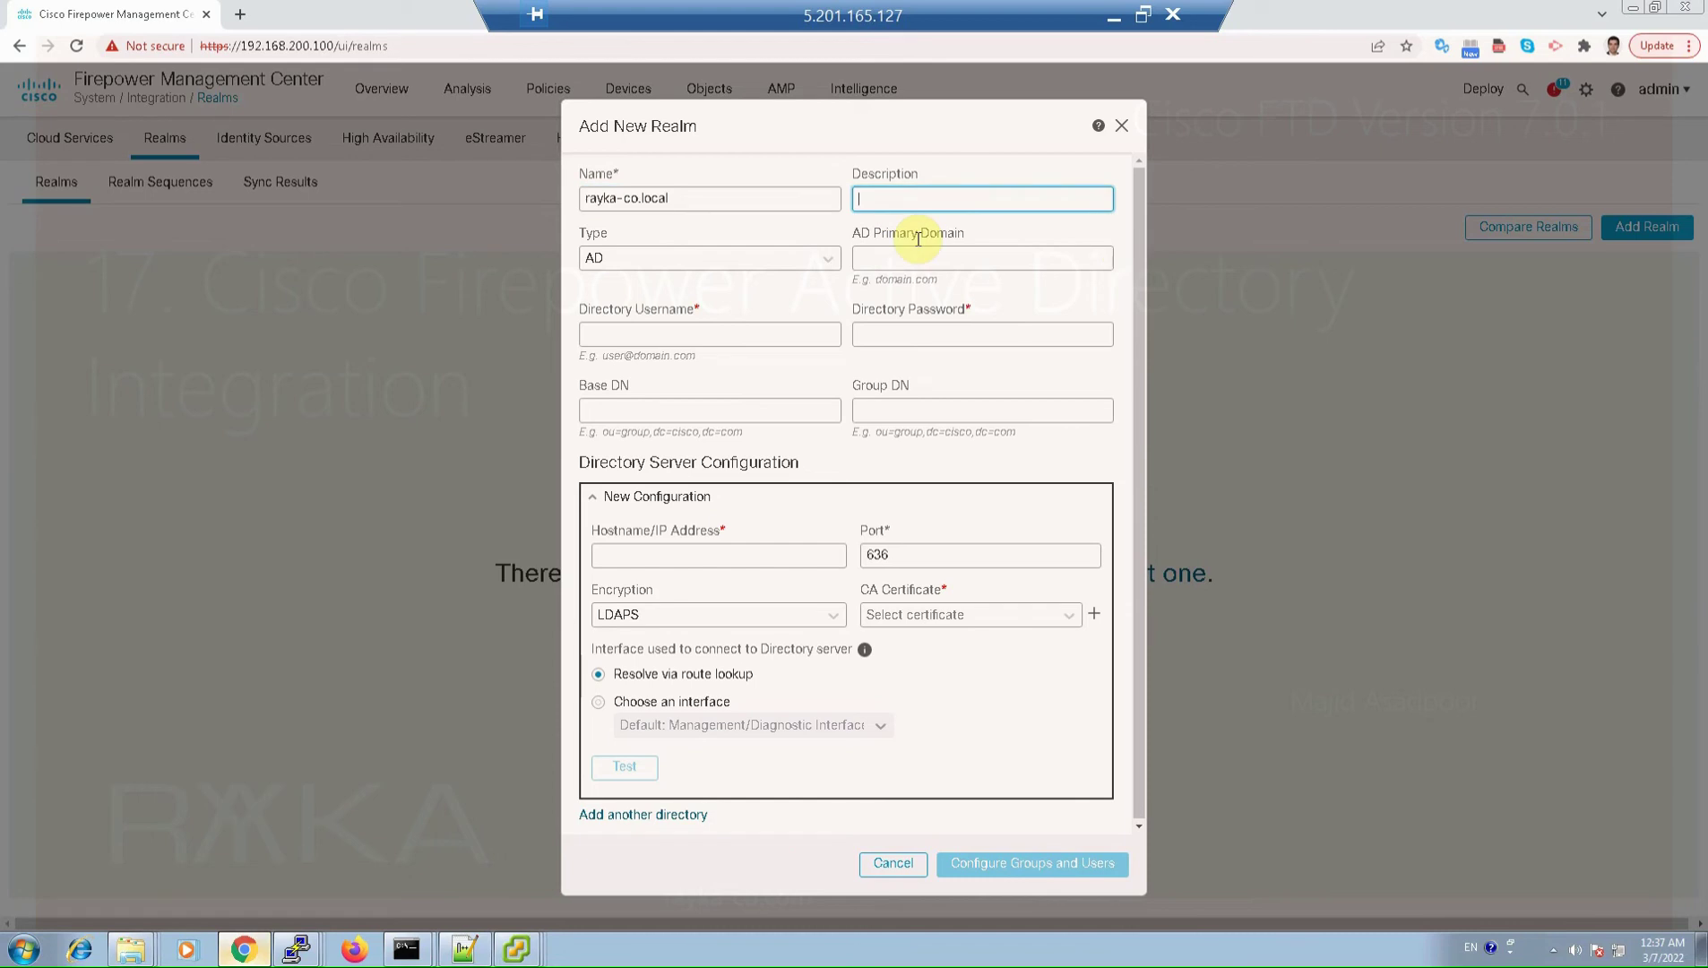
pyautogui.hotkey('ctrl', 'v')
pyautogui.press('Tab')
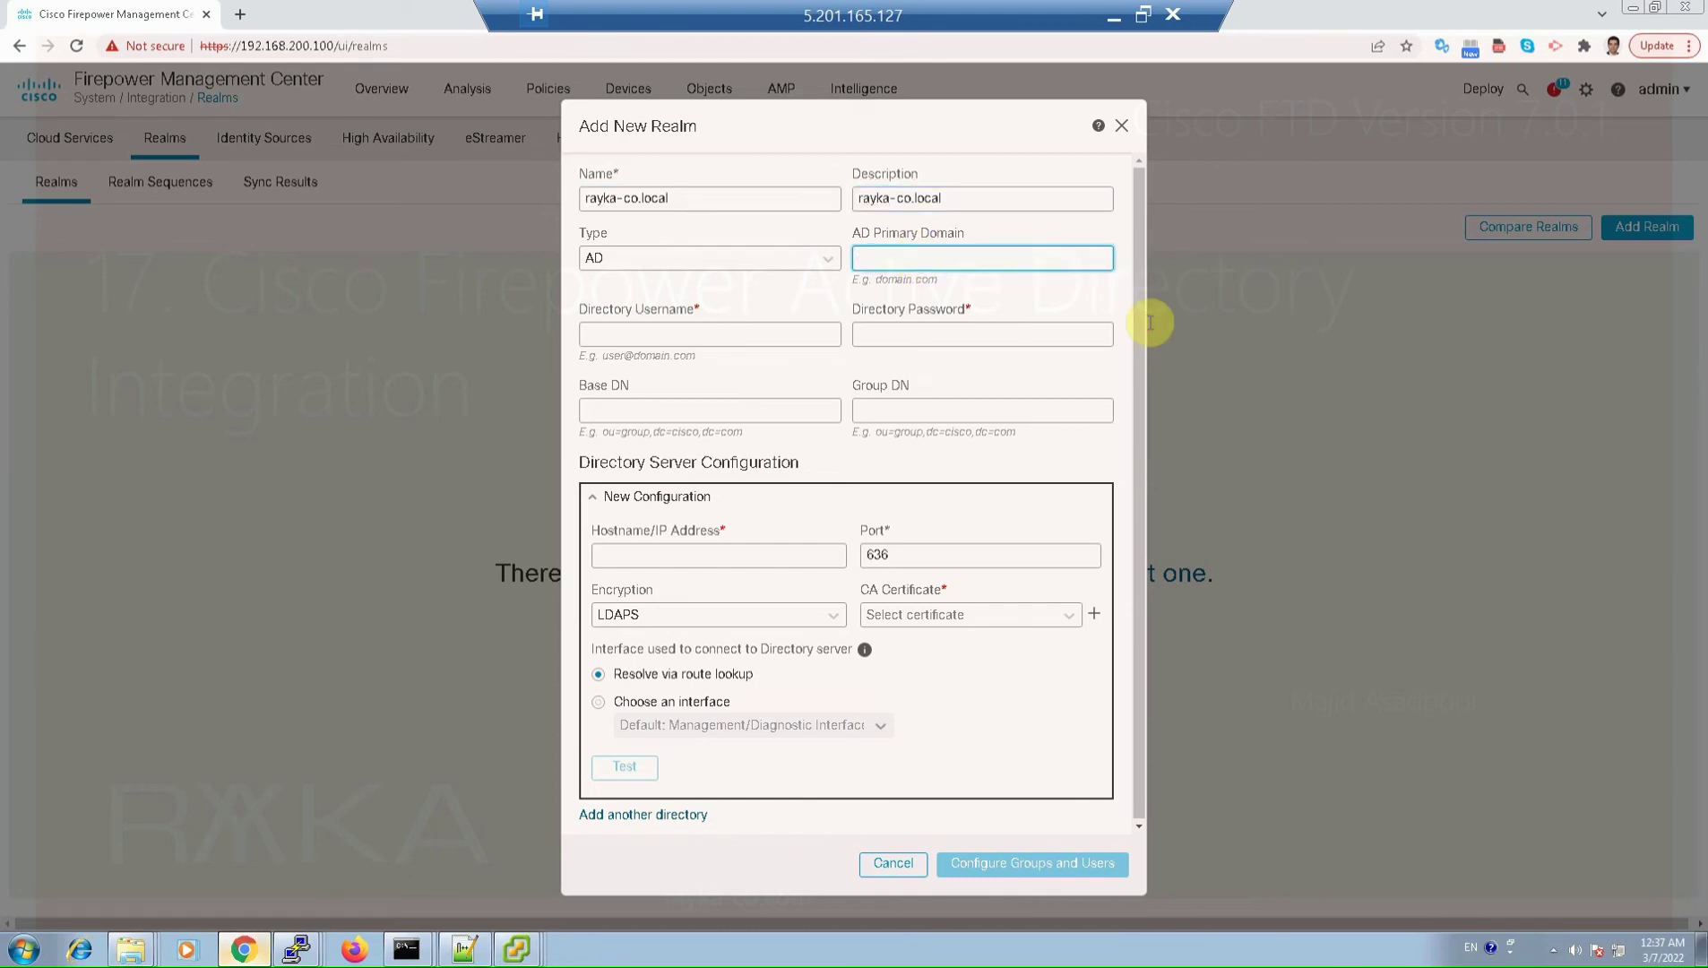
pyautogui.hotkey('ctrl', 'v')
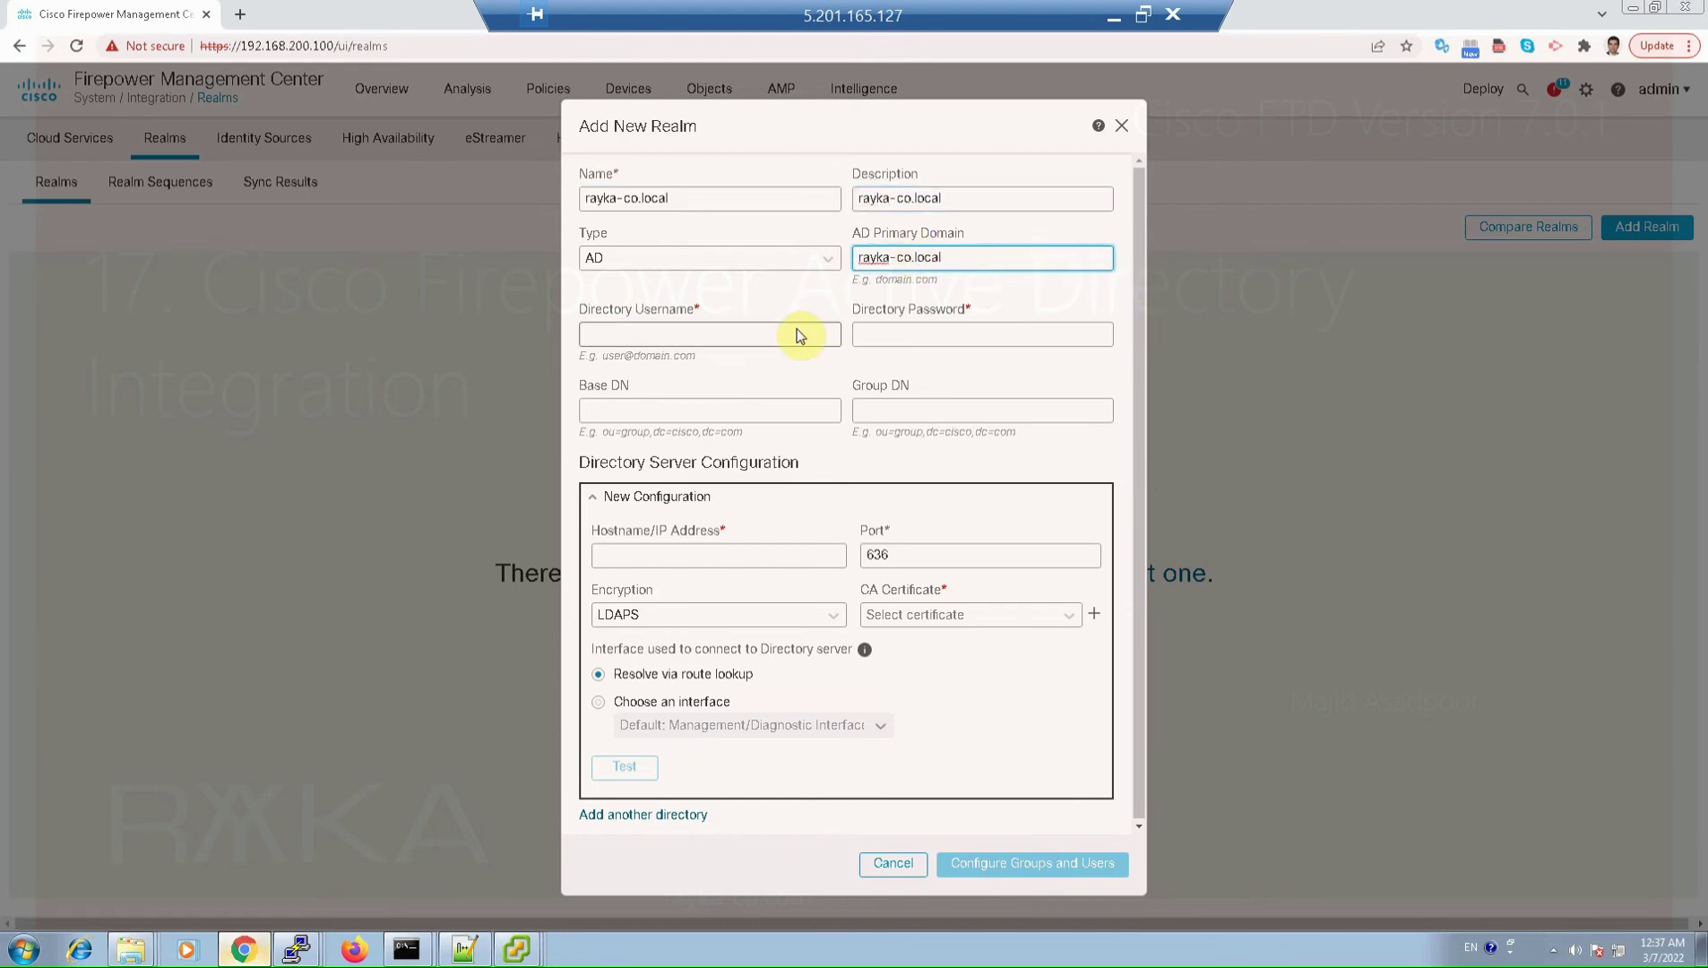
pyautogui.press('Tab')
# Step: Enter the domain administrator account as directory username, plus its password
pyautogui.write('admin')
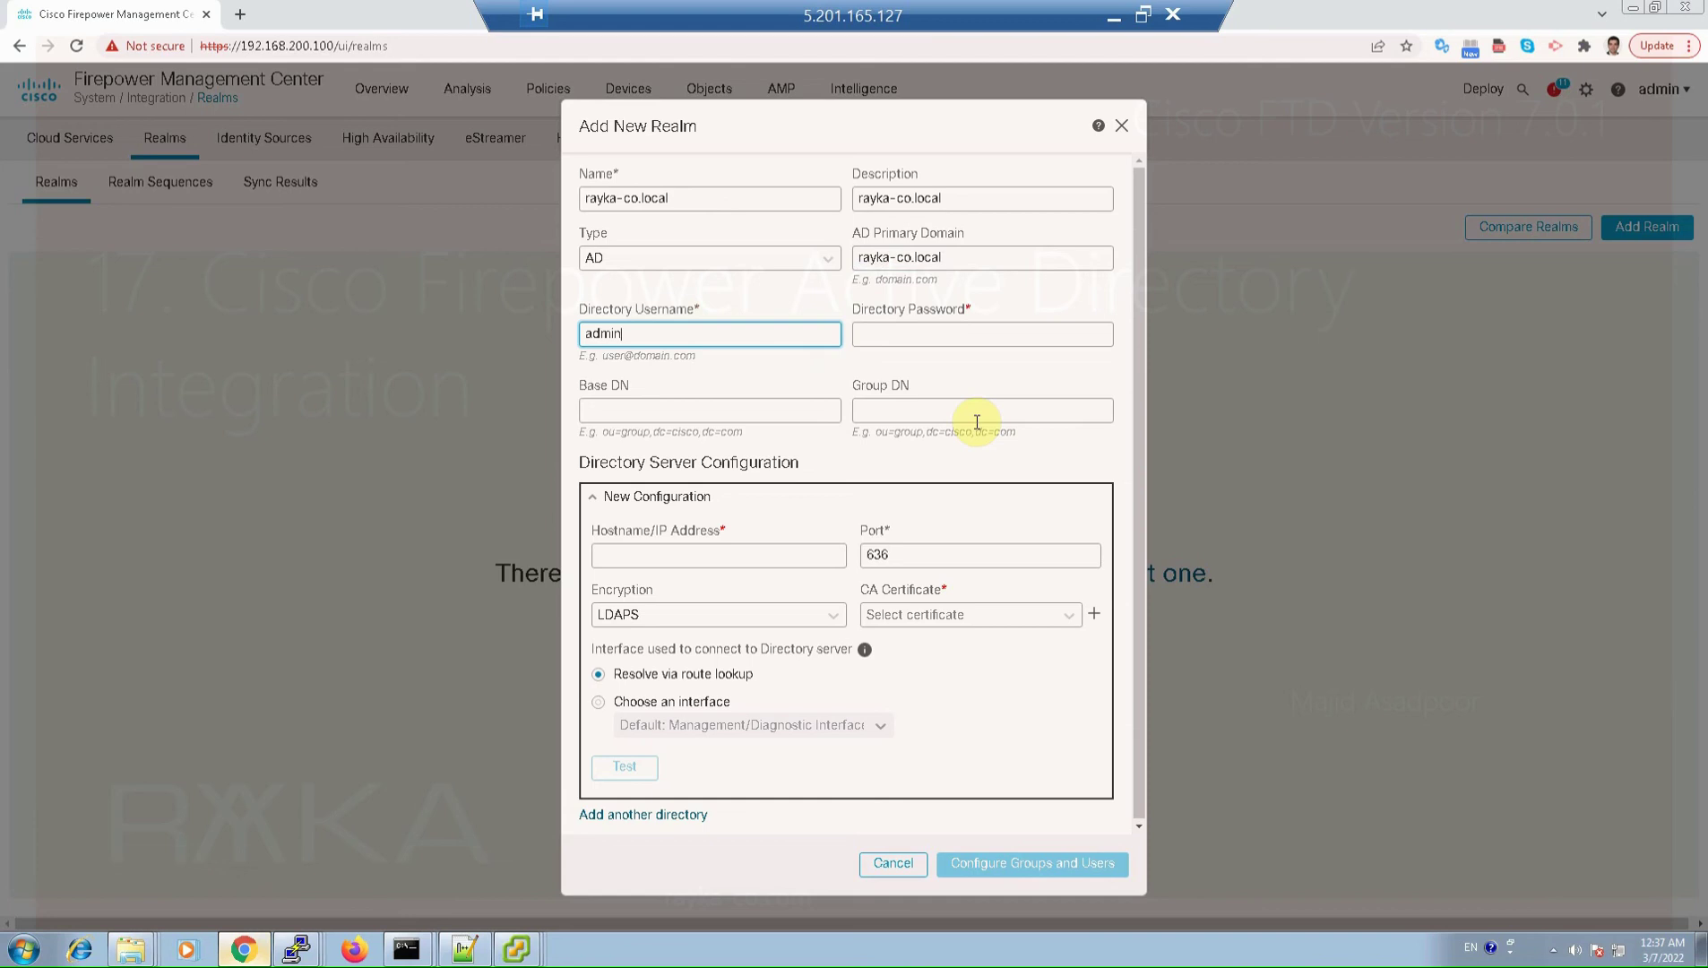
pyautogui.write('istrator@')
pyautogui.hotkey('ctrl', 'v')
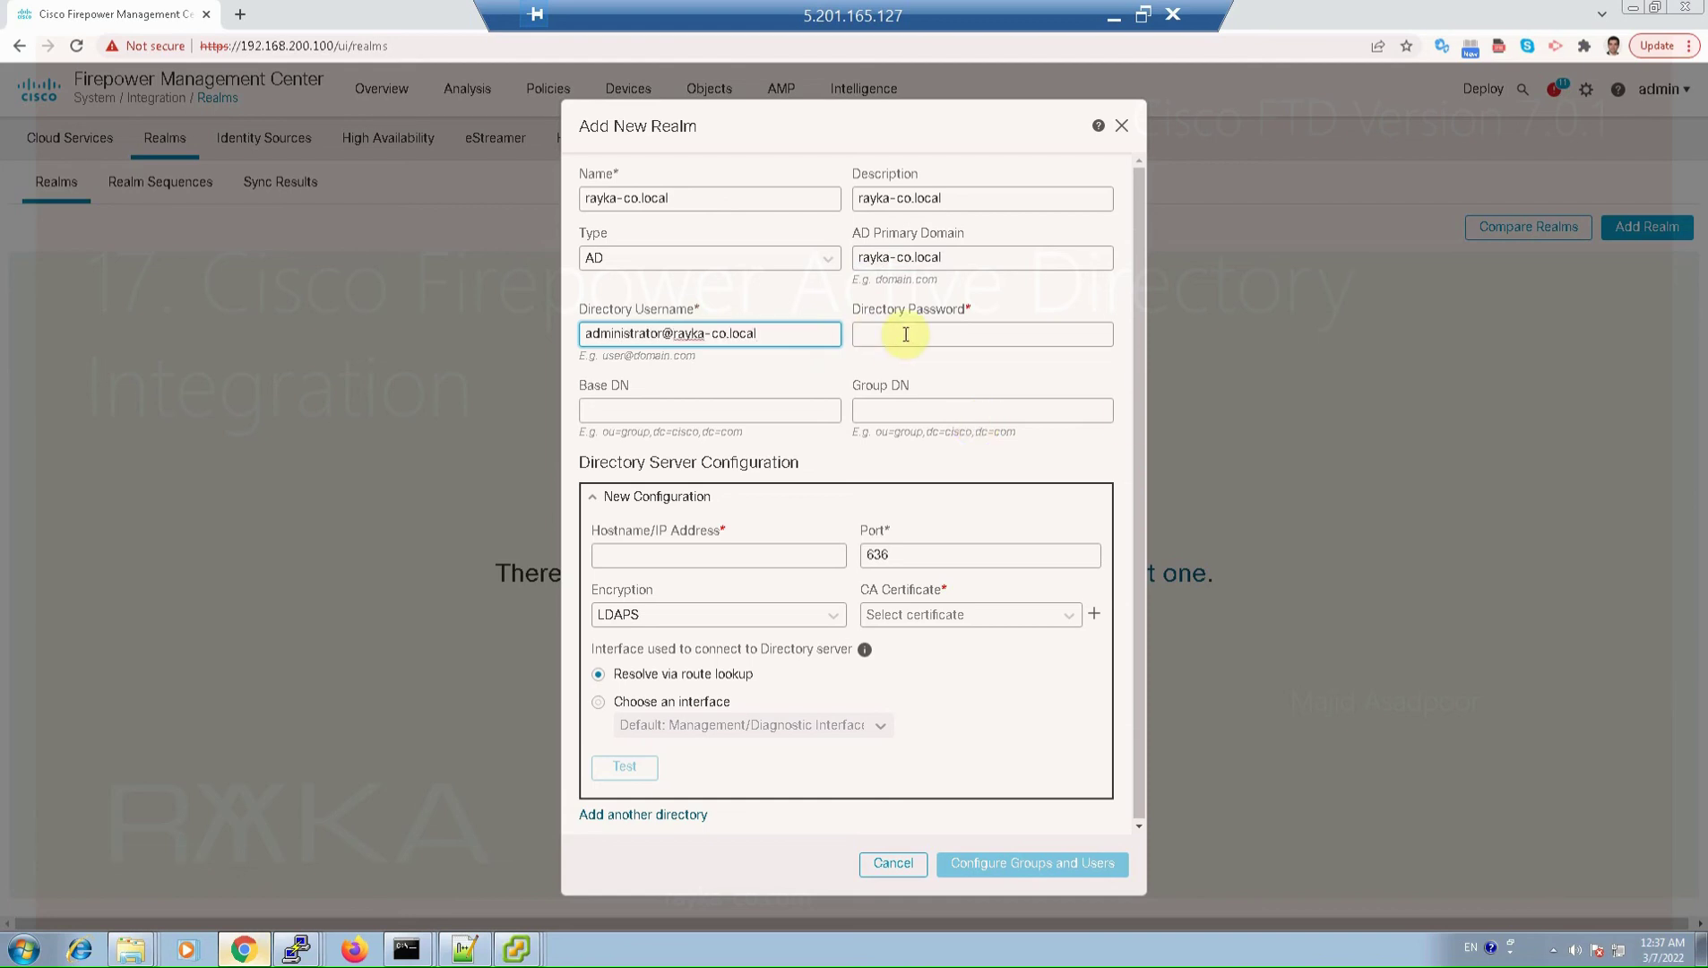
pyautogui.click(972, 333)
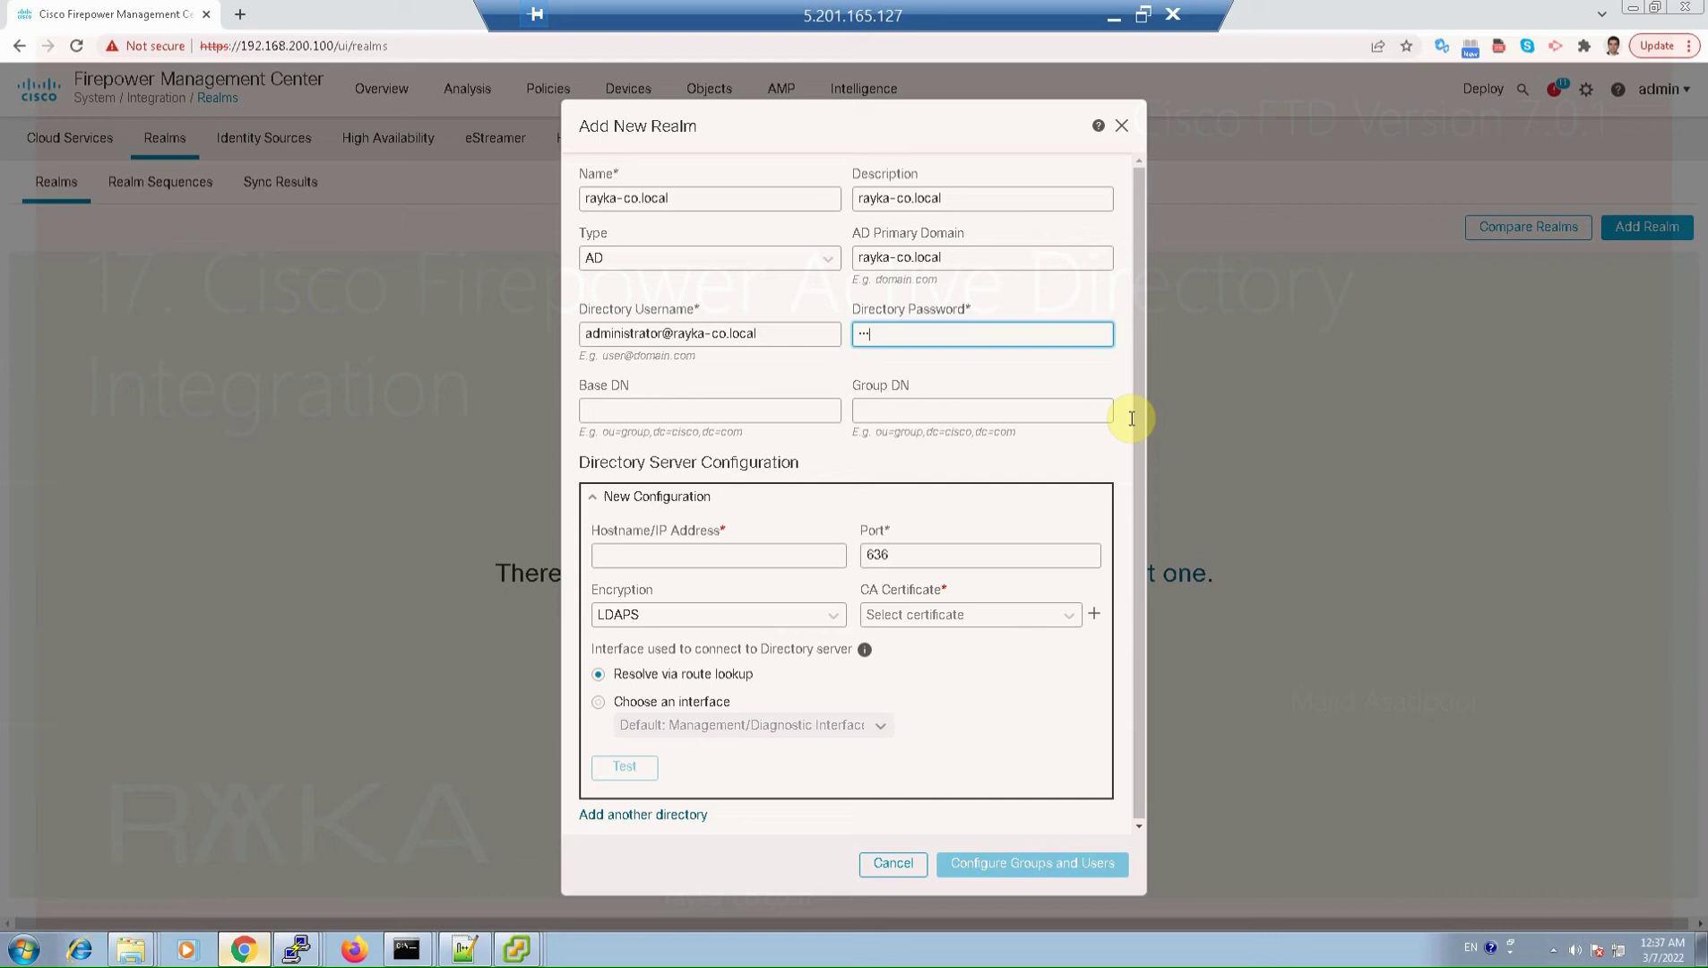
pyautogui.write('••••••••••')
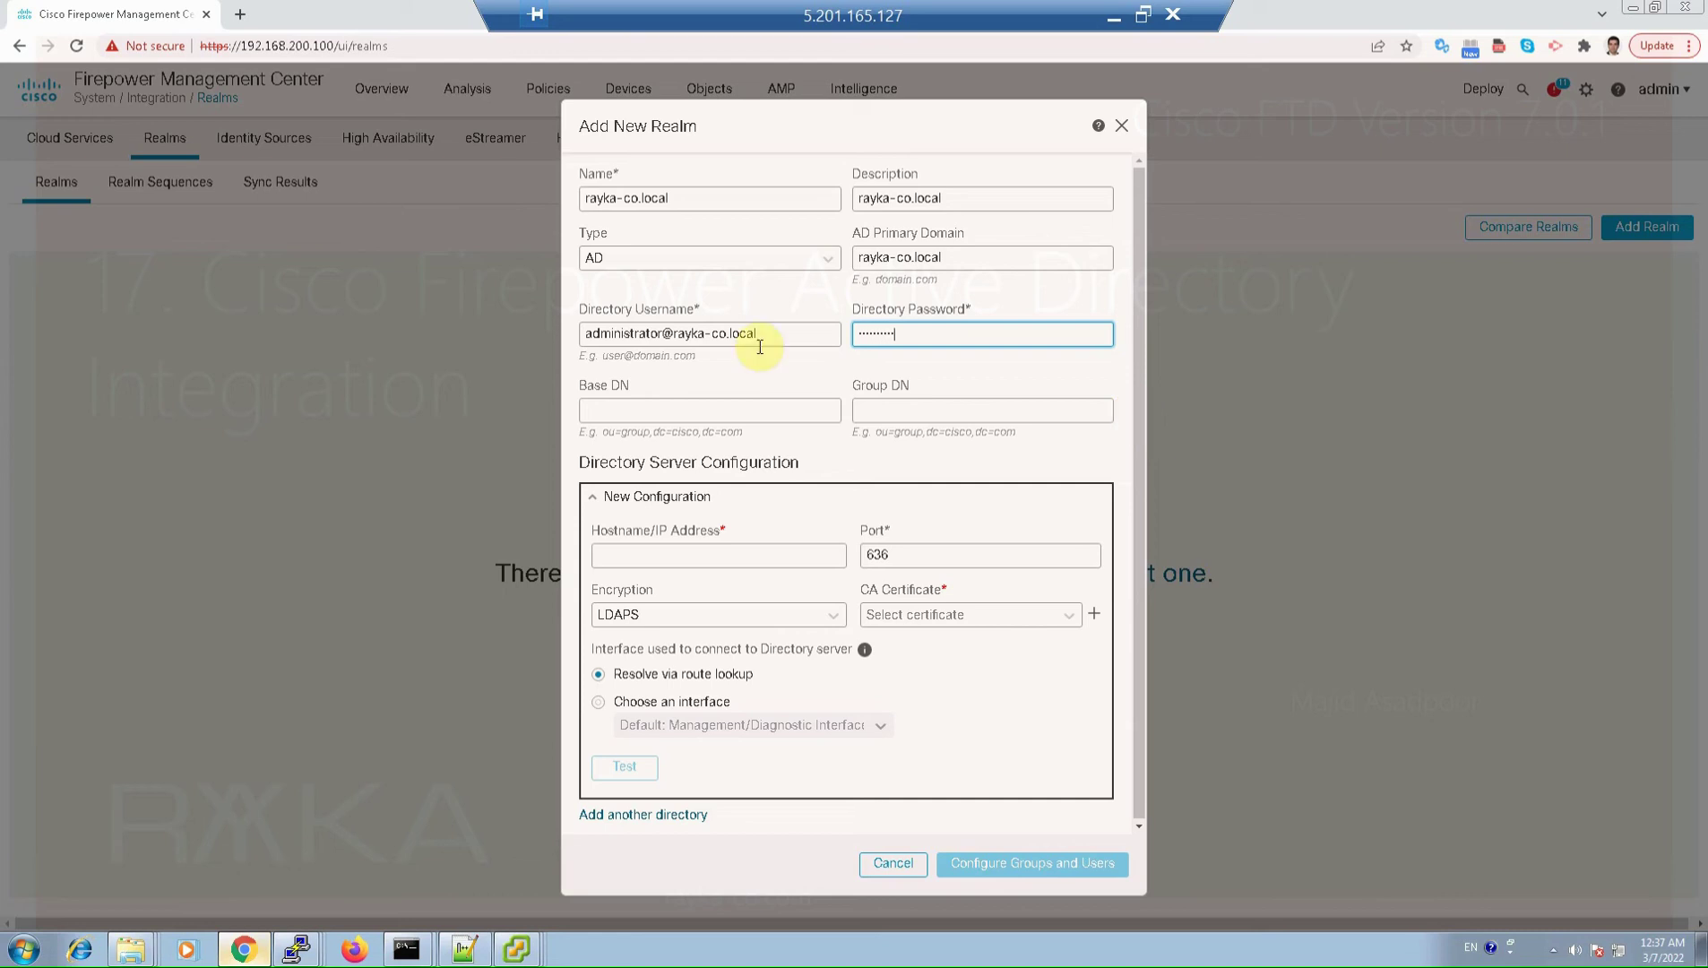
# Step: Set both Base DN and Group DN to dc=rayka-co,dc=local
pyautogui.press('Tab')
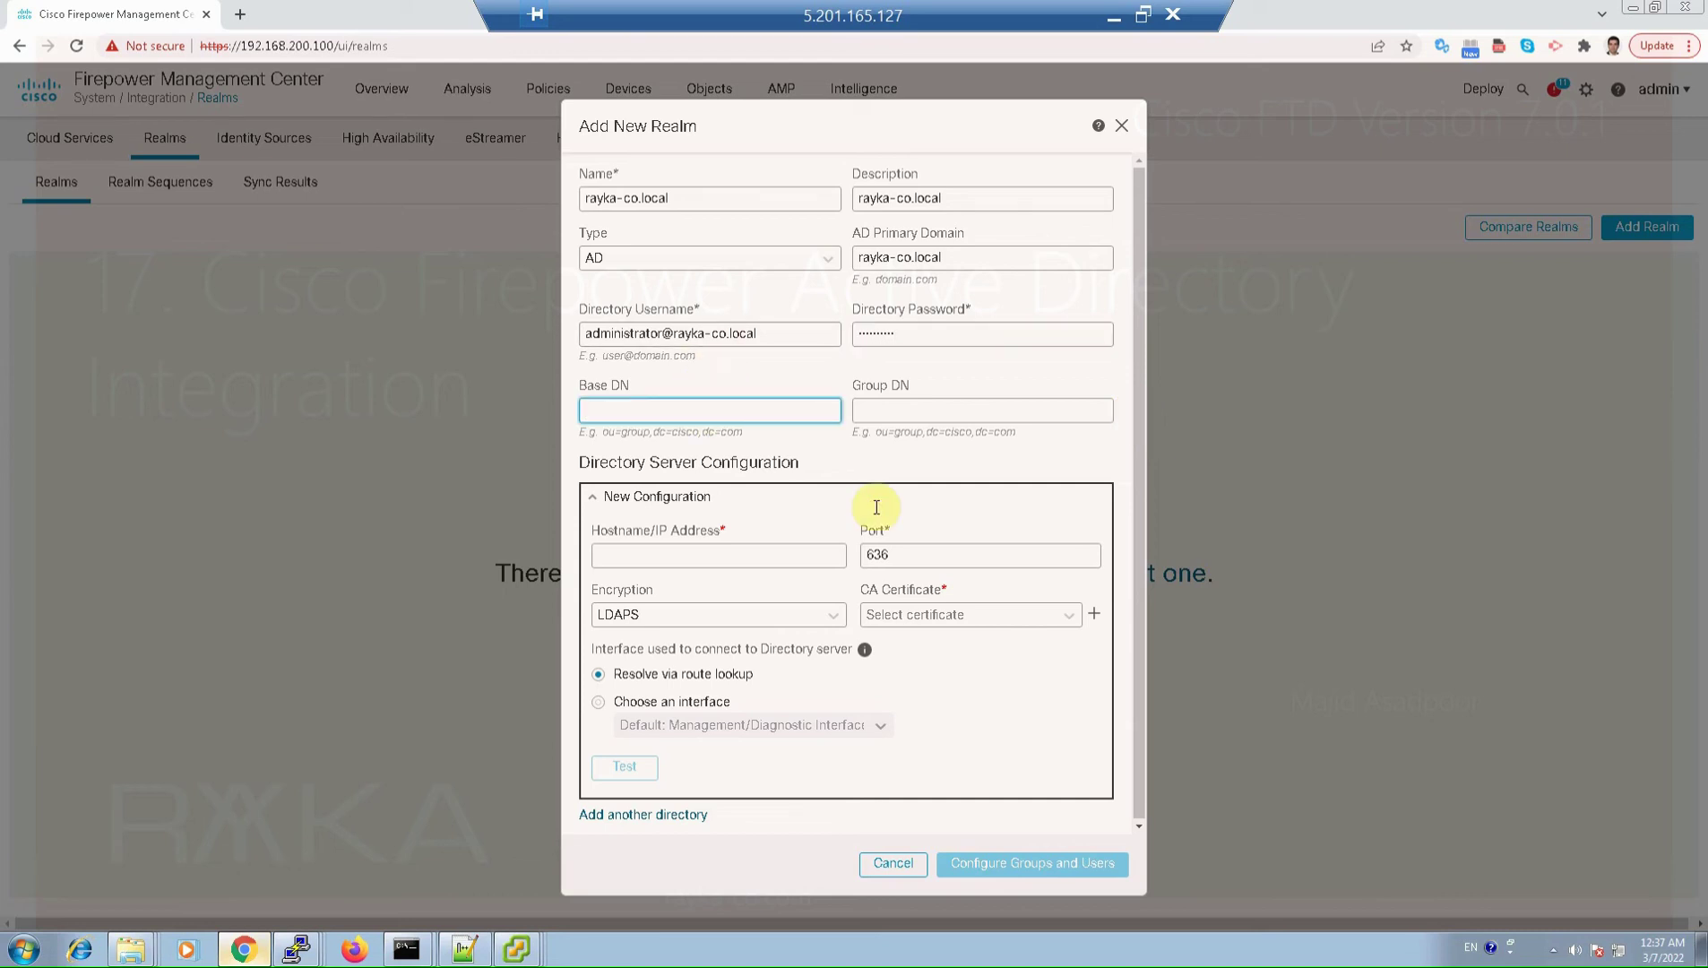
pyautogui.write('dc=rayka-co,dc=local')
pyautogui.hotkey('ctrl', 'a')
pyautogui.hotkey('ctrl', 'c')
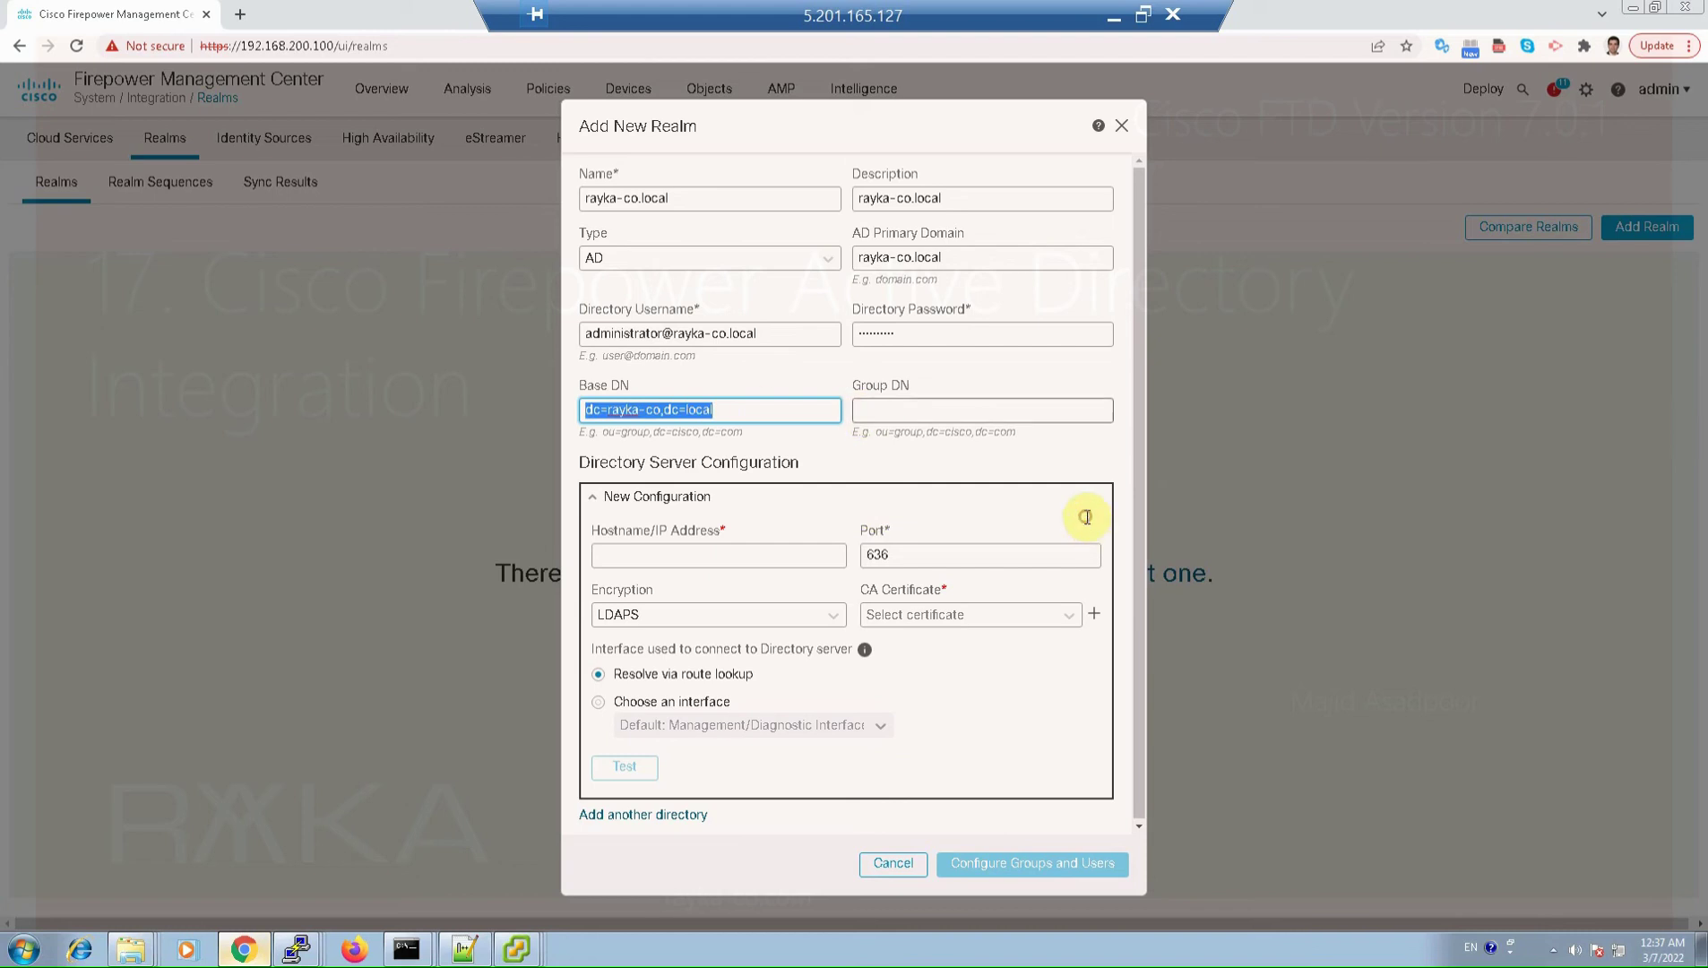
pyautogui.press('Tab')
pyautogui.hotkey('ctrl', 'v')
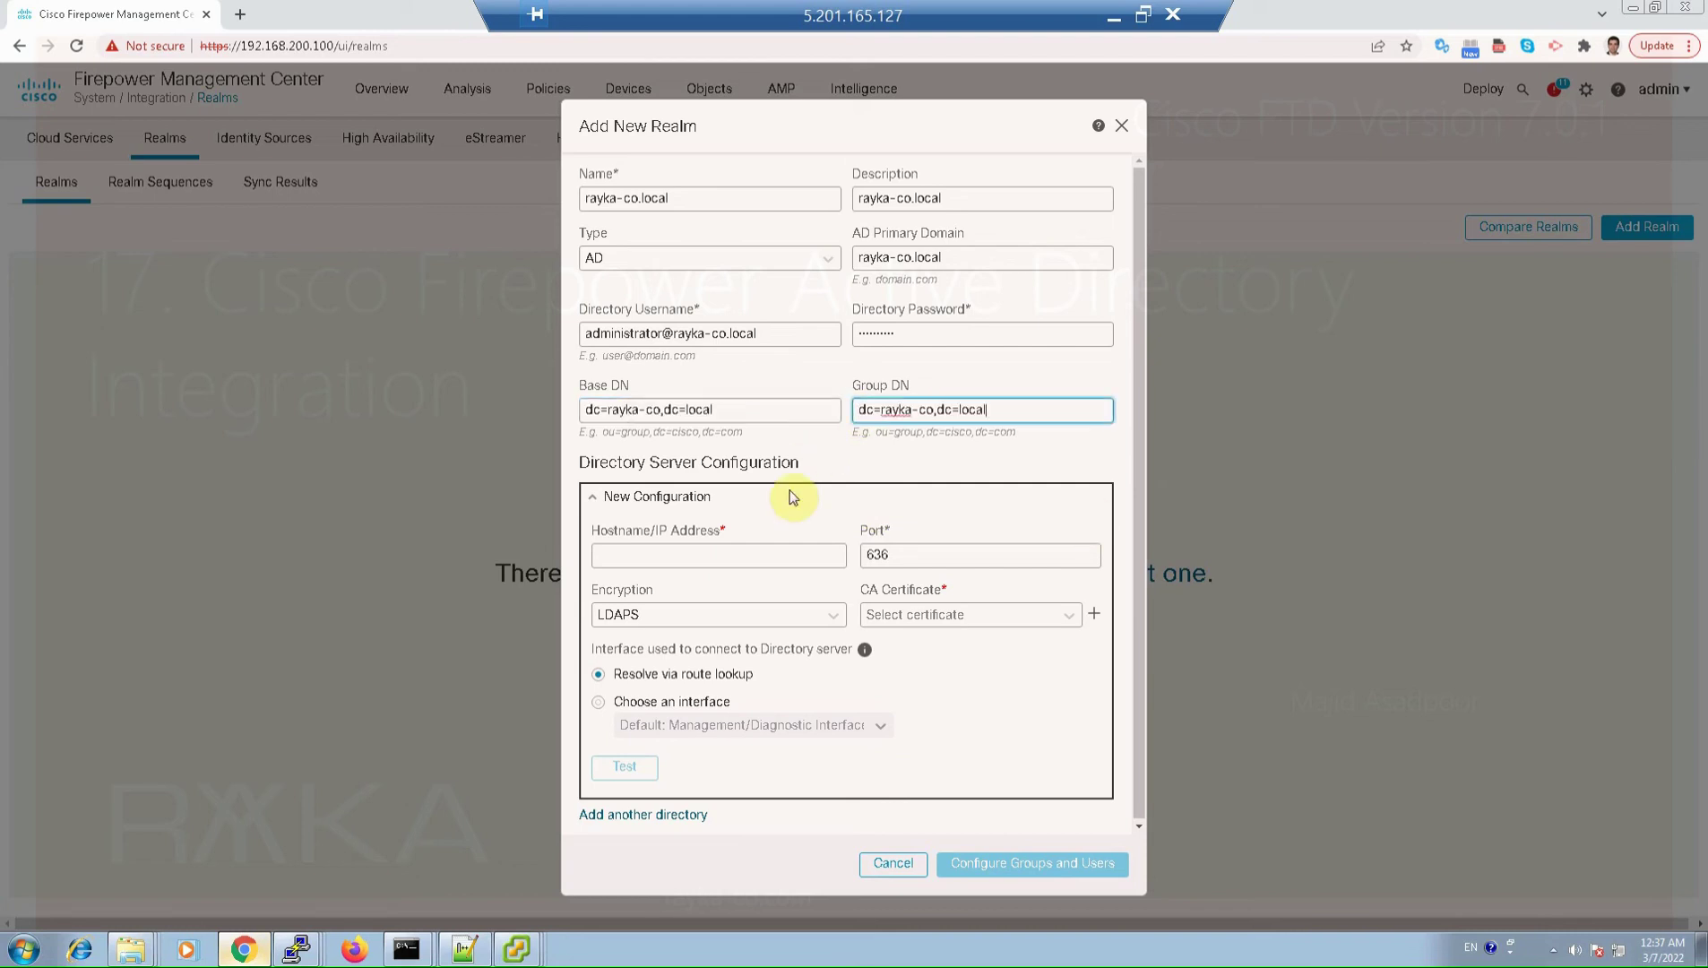
# Step: Add directory server 192.168.1.240 with Encryption None on port 389 and test the connection
pyautogui.click(731, 557)
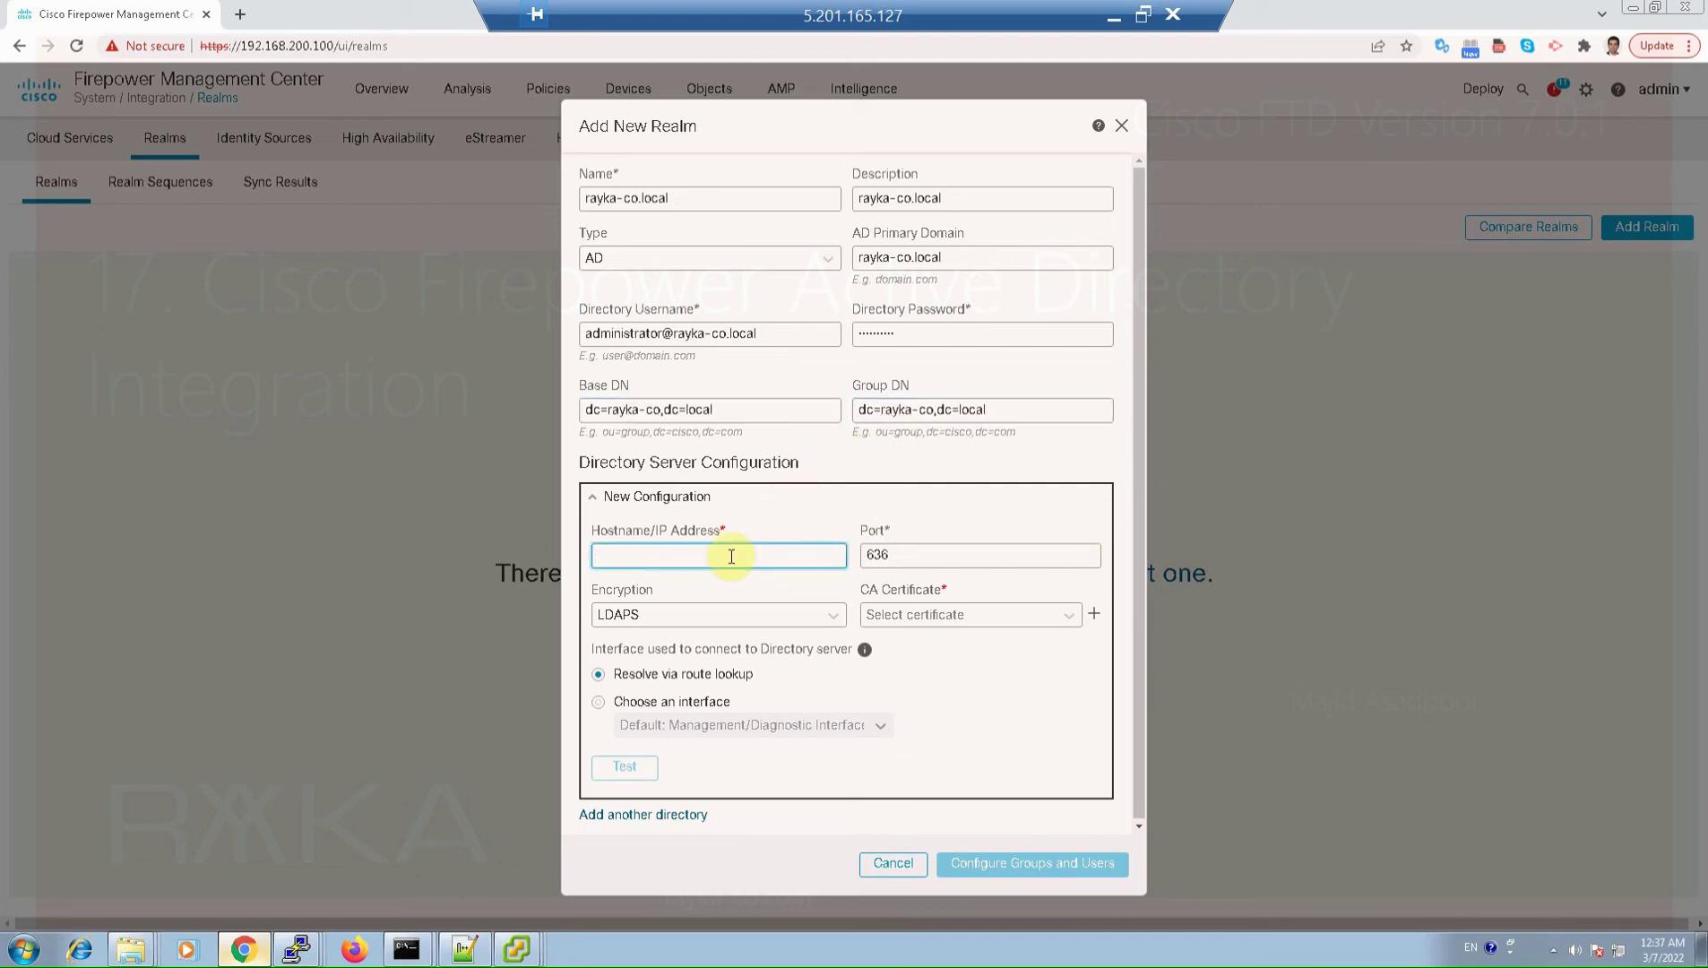
pyautogui.write('192.168.1.240')
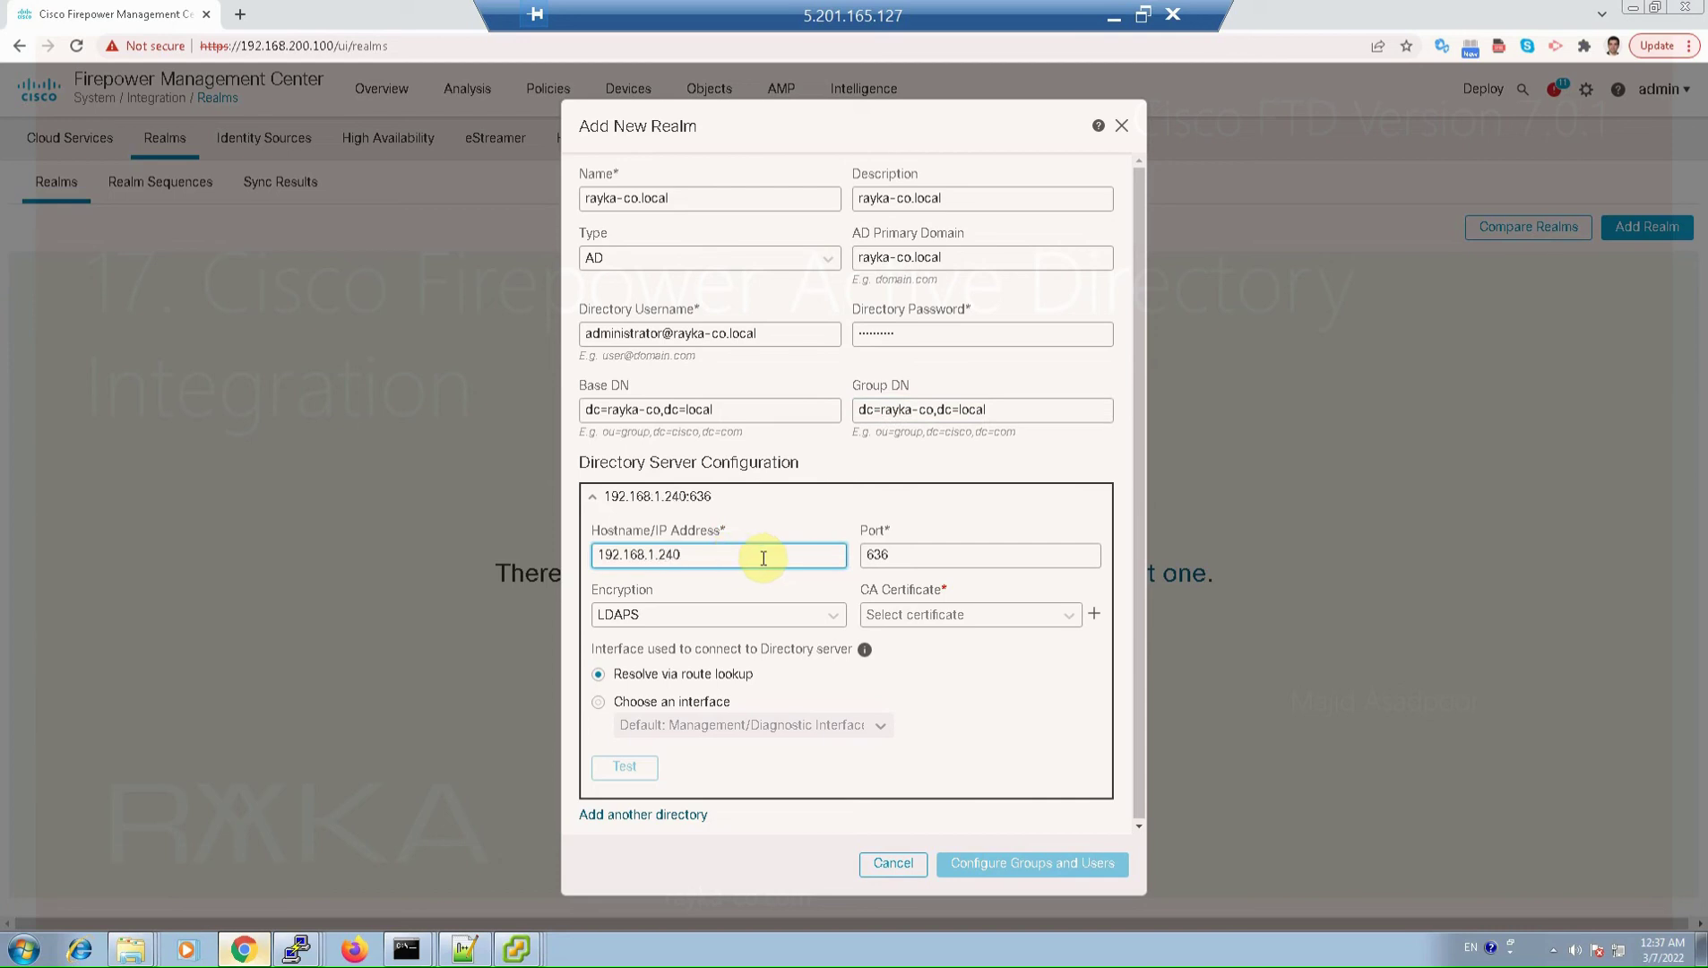
pyautogui.click(668, 628)
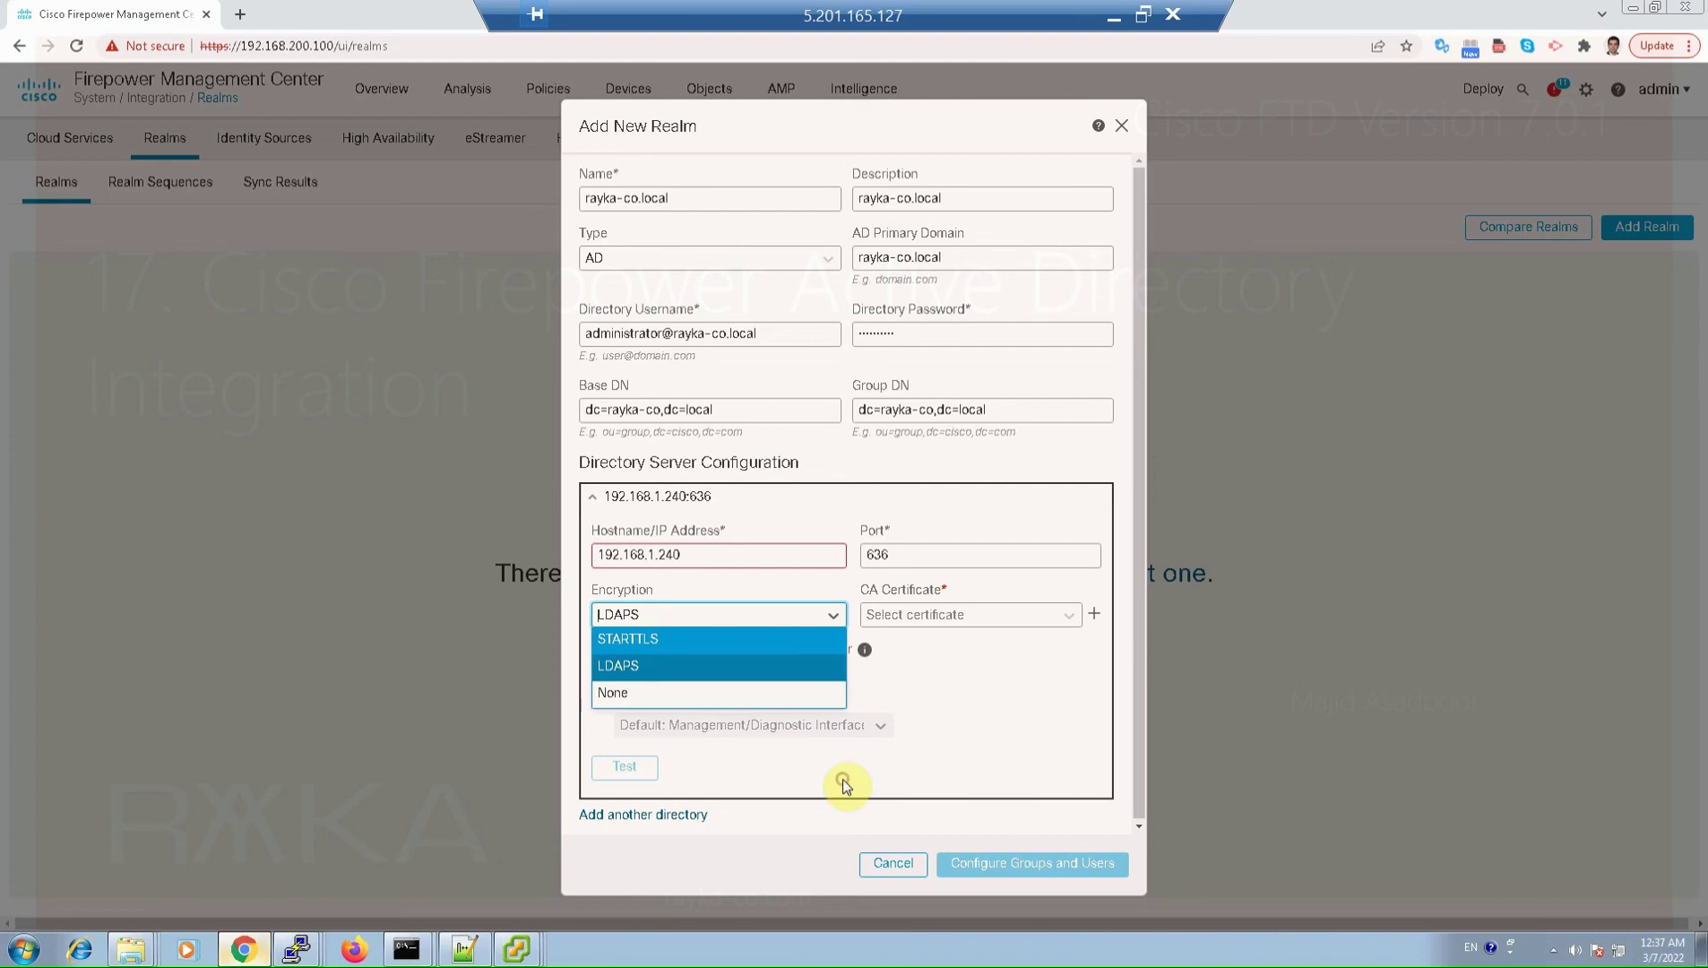
pyautogui.click(812, 695)
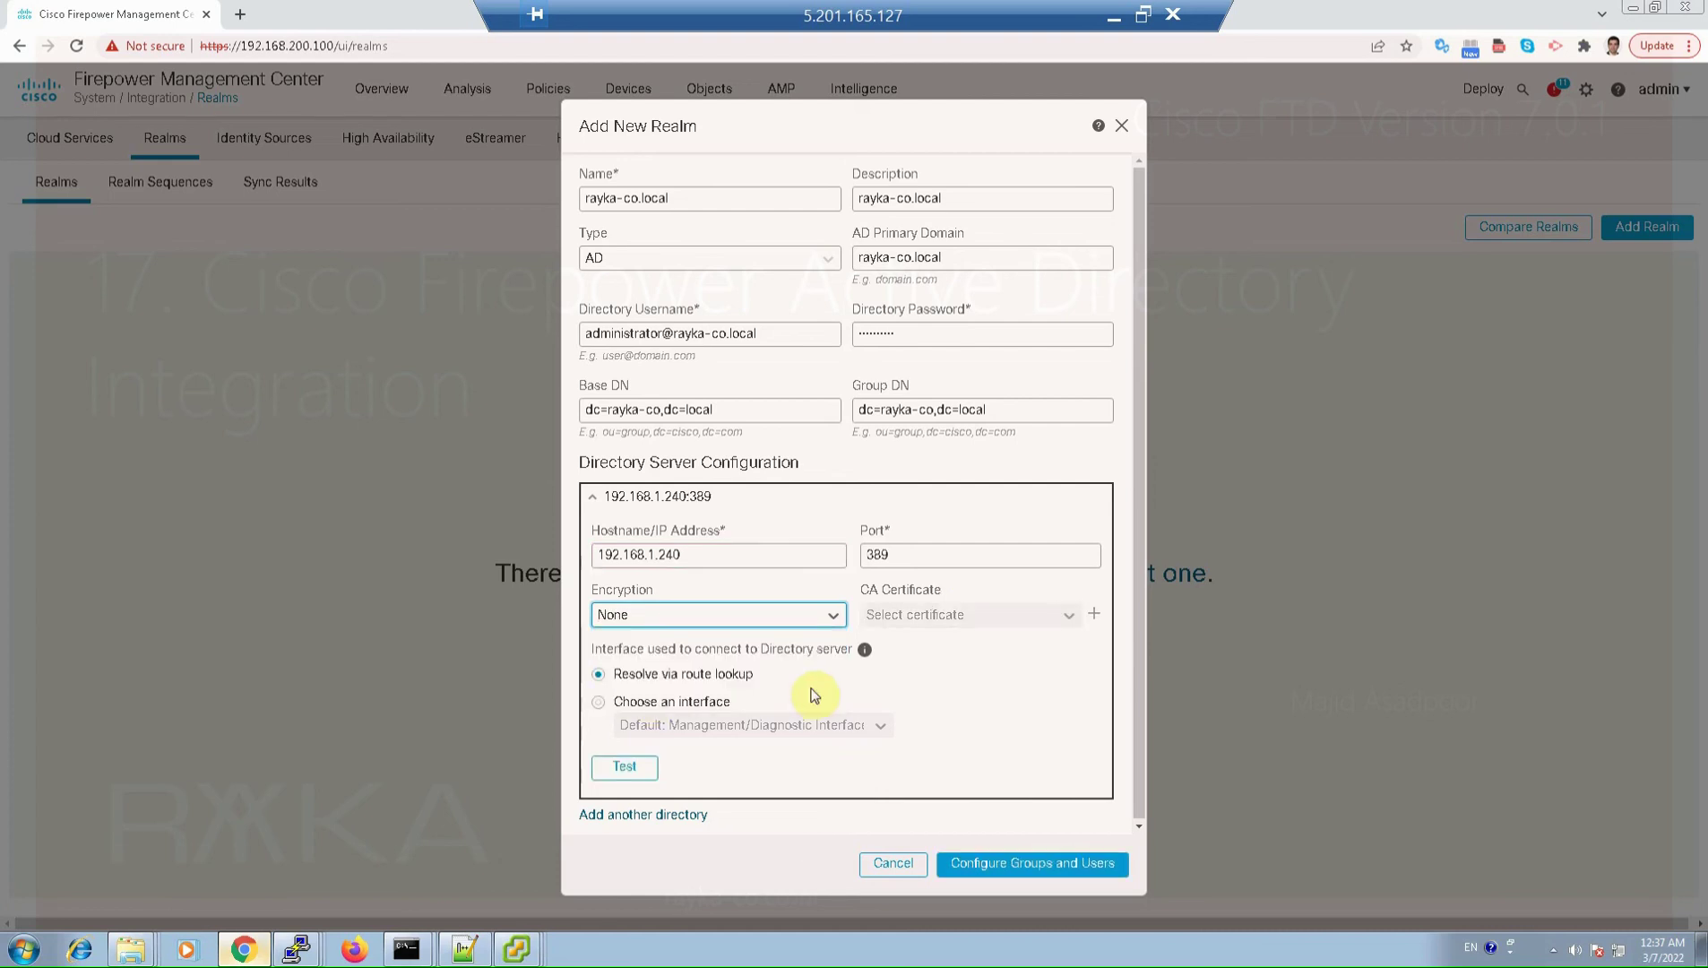
pyautogui.click(647, 767)
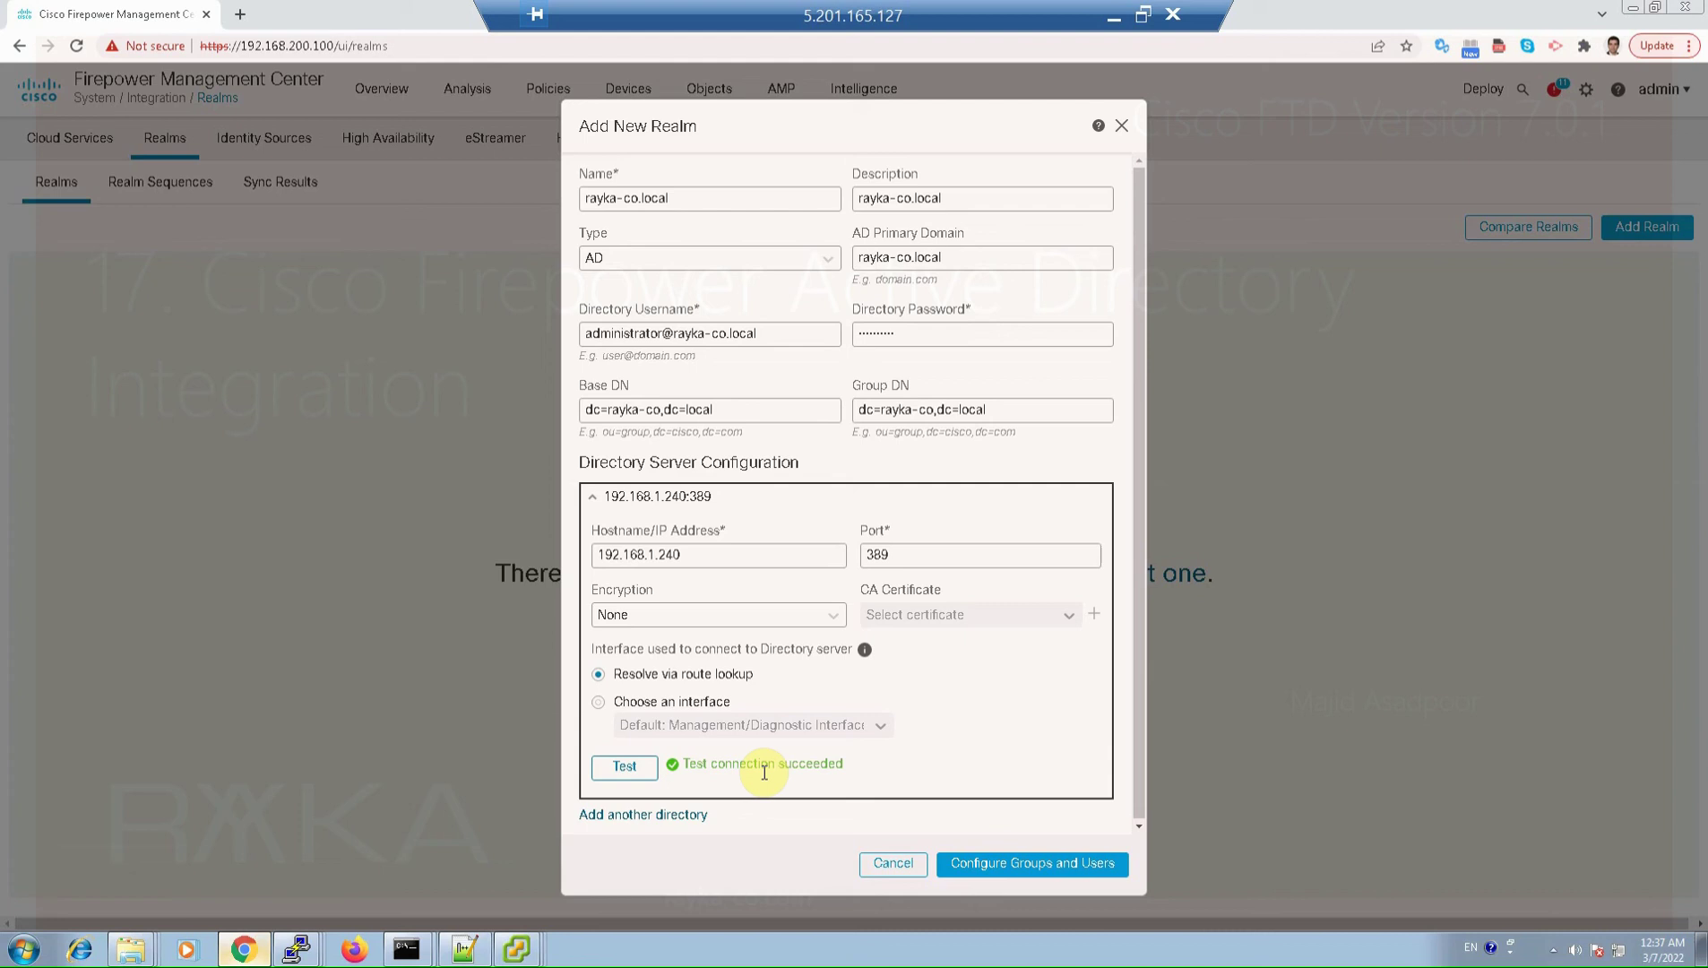
# Step: Load the rayka-co.local AD groups, browse the Available Groups list, then view the Directory settings
pyautogui.click(1031, 865)
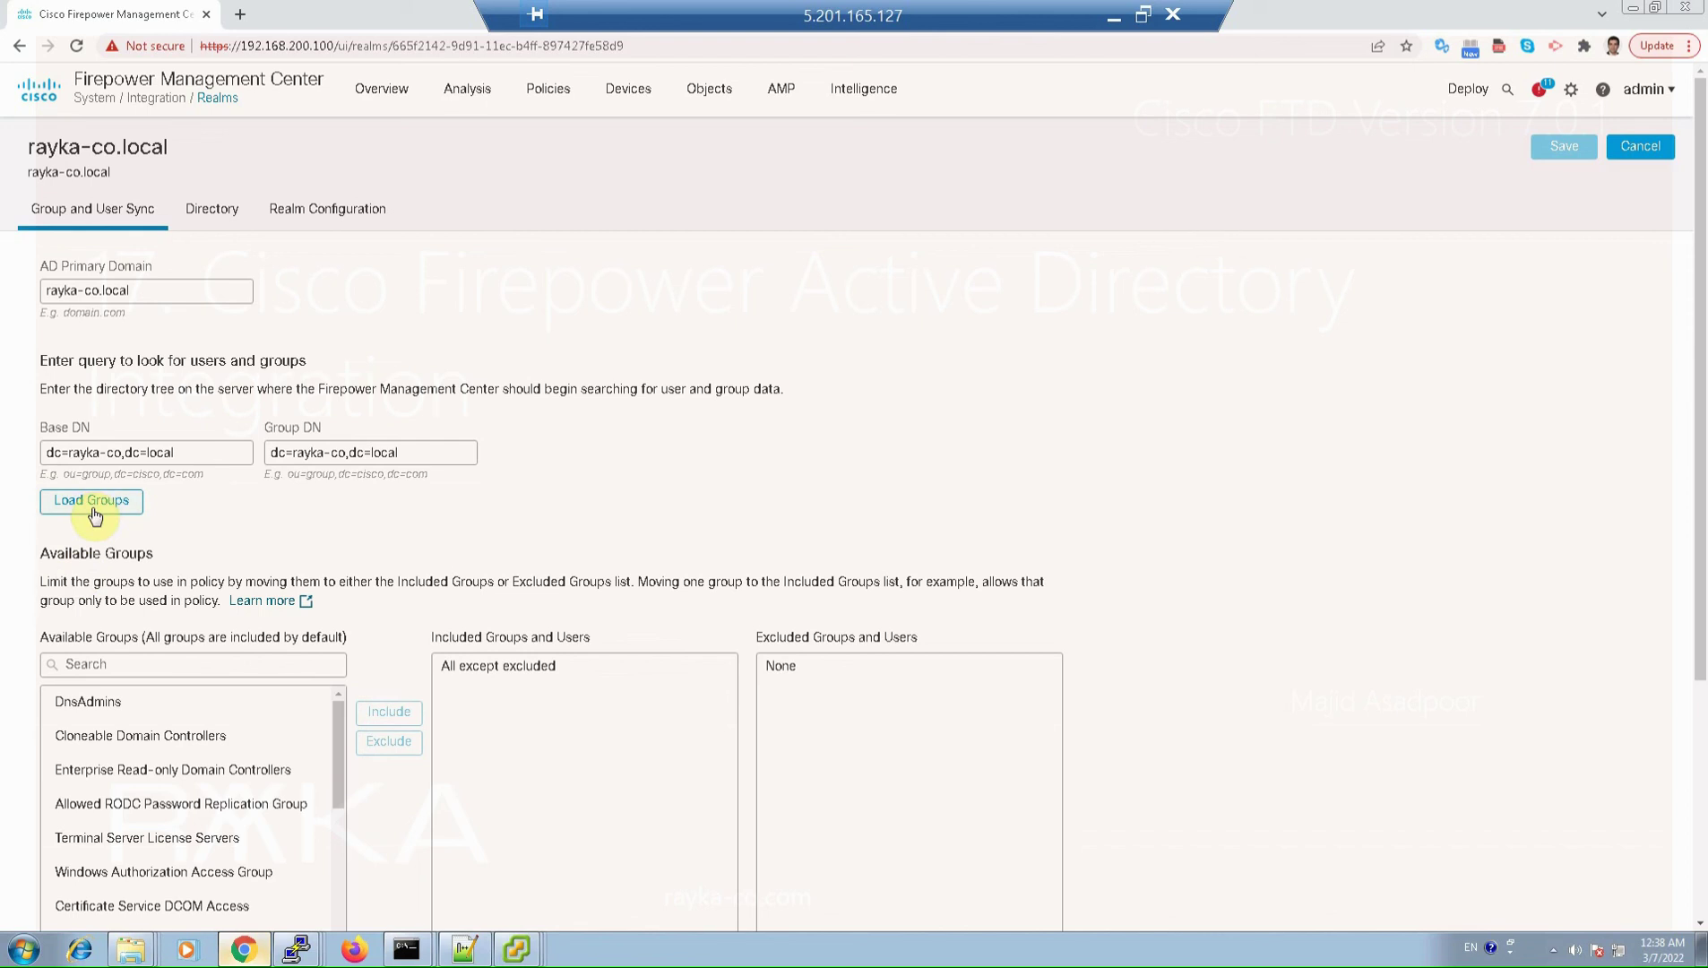
pyautogui.click(114, 705)
pyautogui.click(153, 763)
pyautogui.scroll(-1, 193, 806)
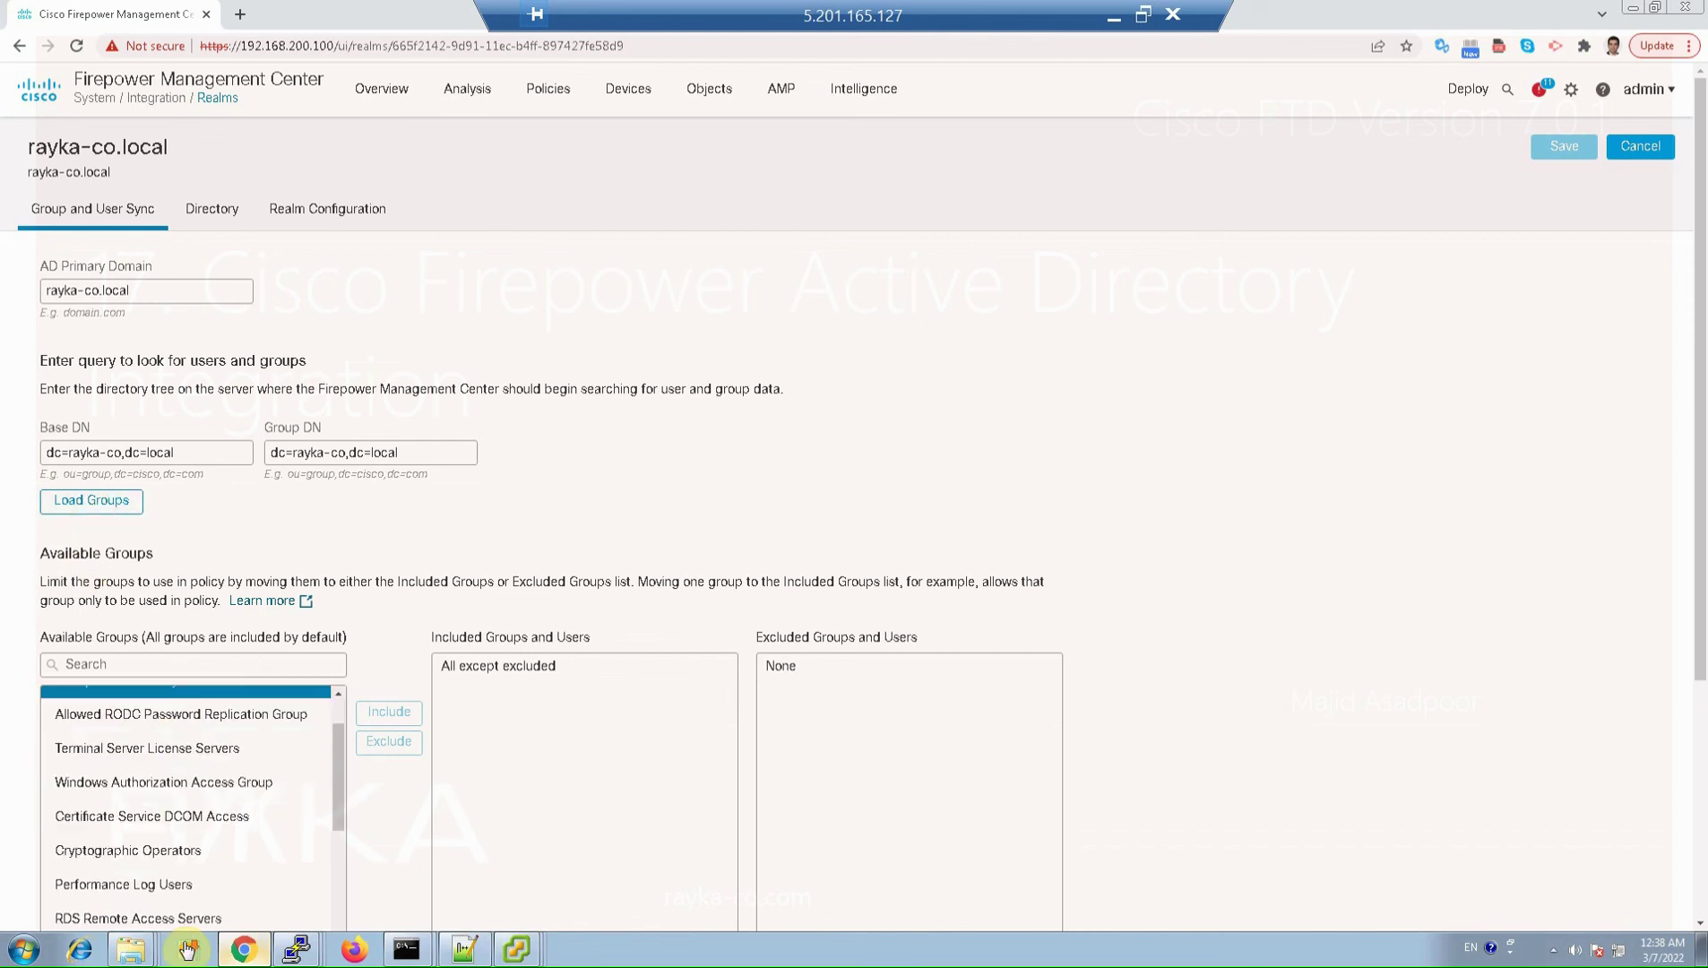
pyautogui.scroll(-5, 193, 806)
pyautogui.click(143, 756)
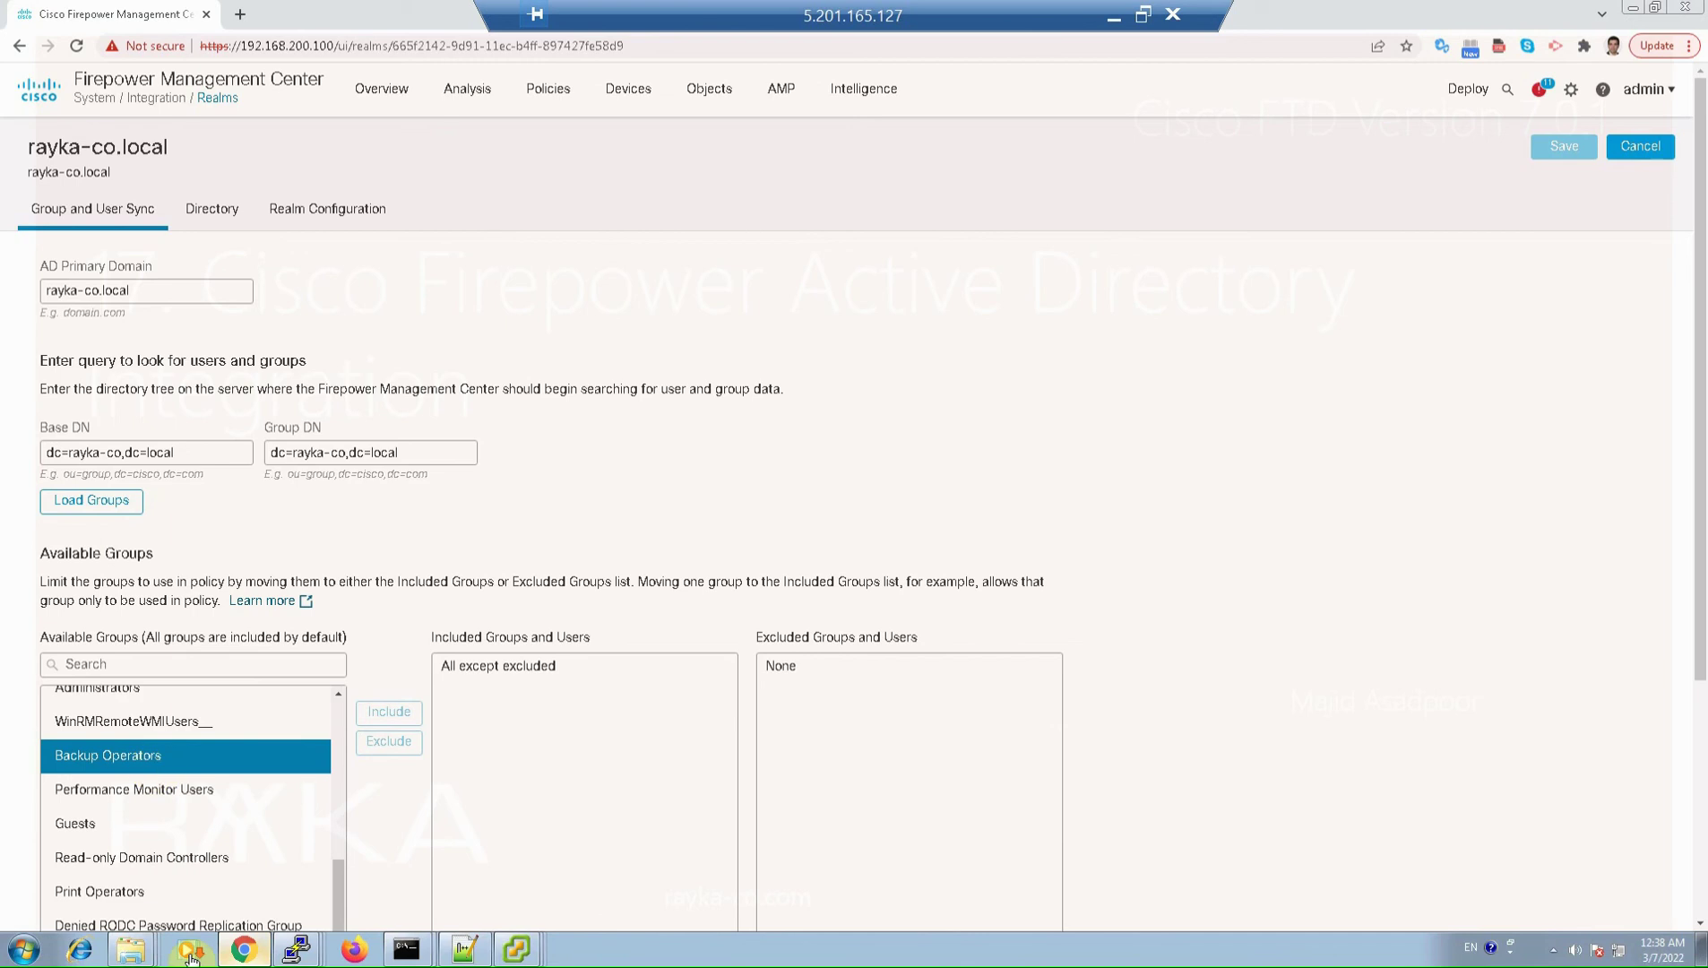
pyautogui.scroll(-3, 192, 807)
pyautogui.click(144, 759)
pyautogui.scroll(-3, 193, 806)
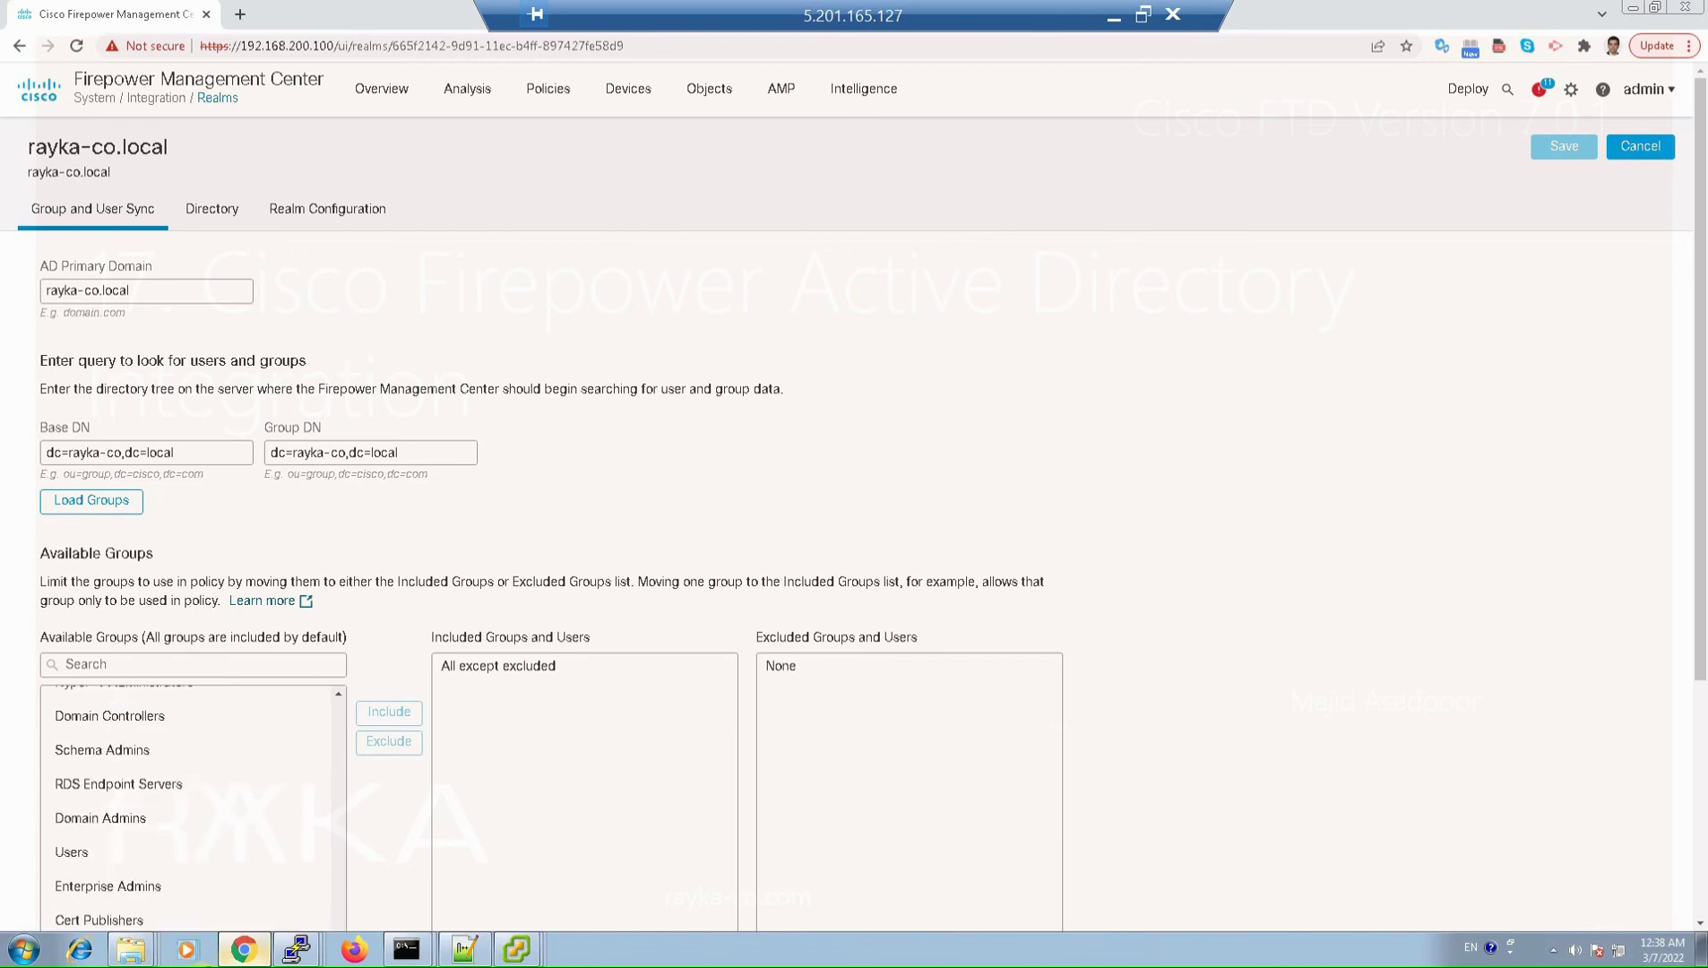
pyautogui.scroll(-1, 259, 782)
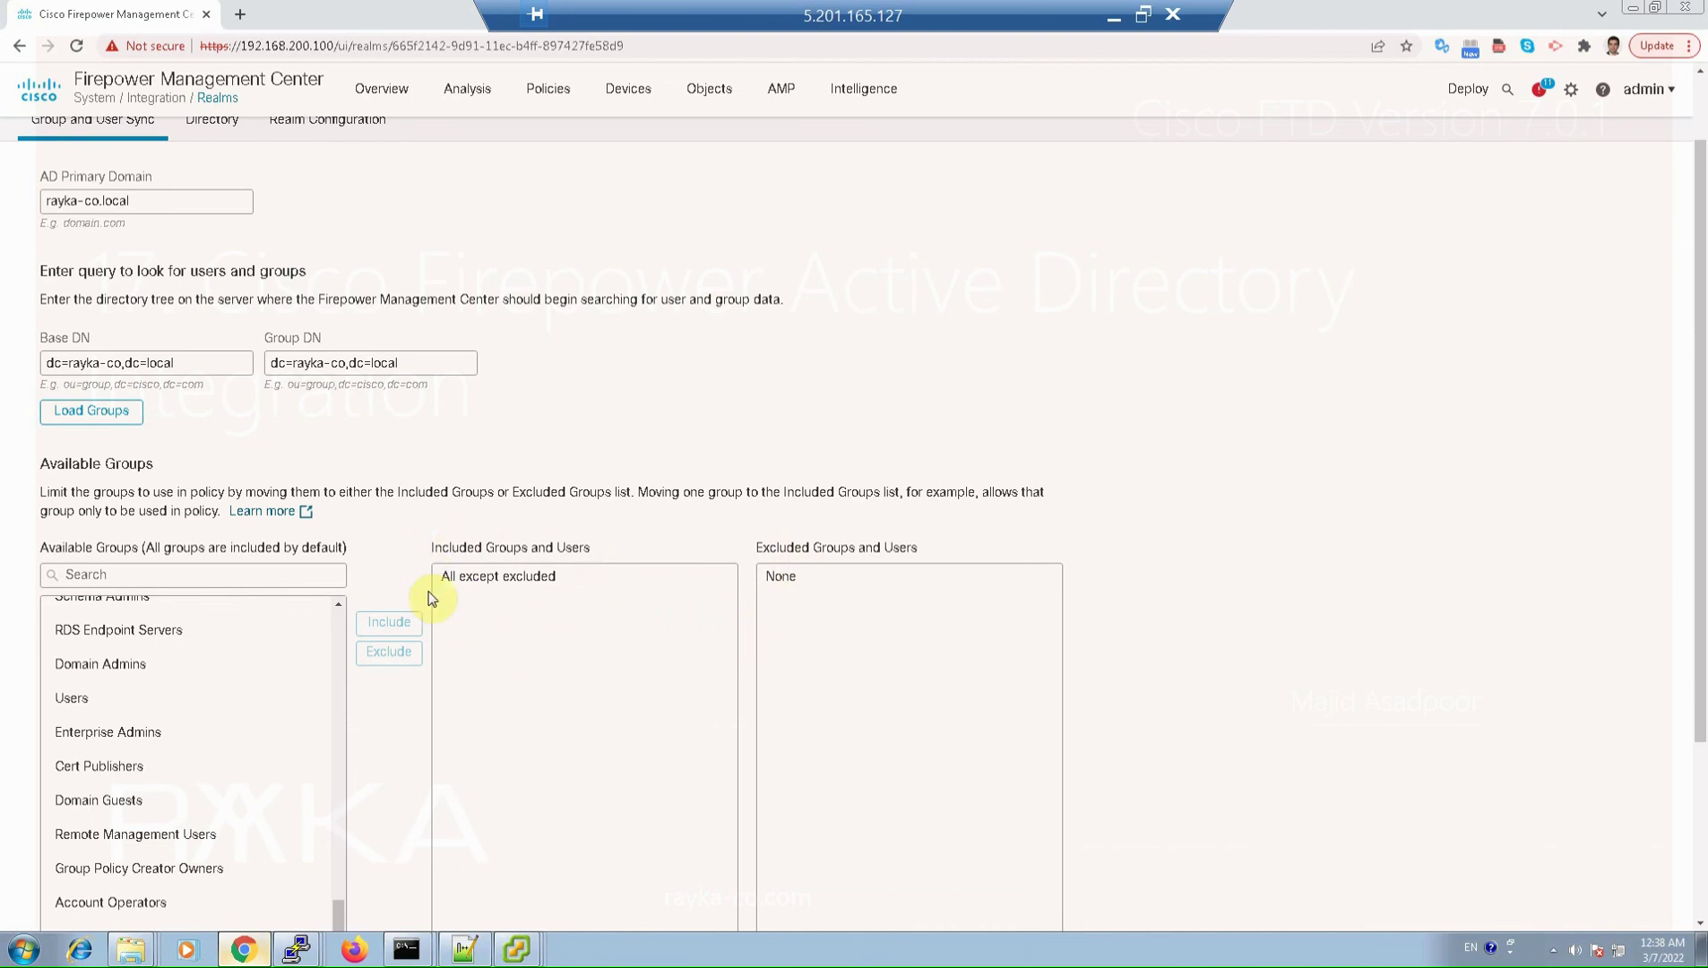
pyautogui.scroll(1, 717, 642)
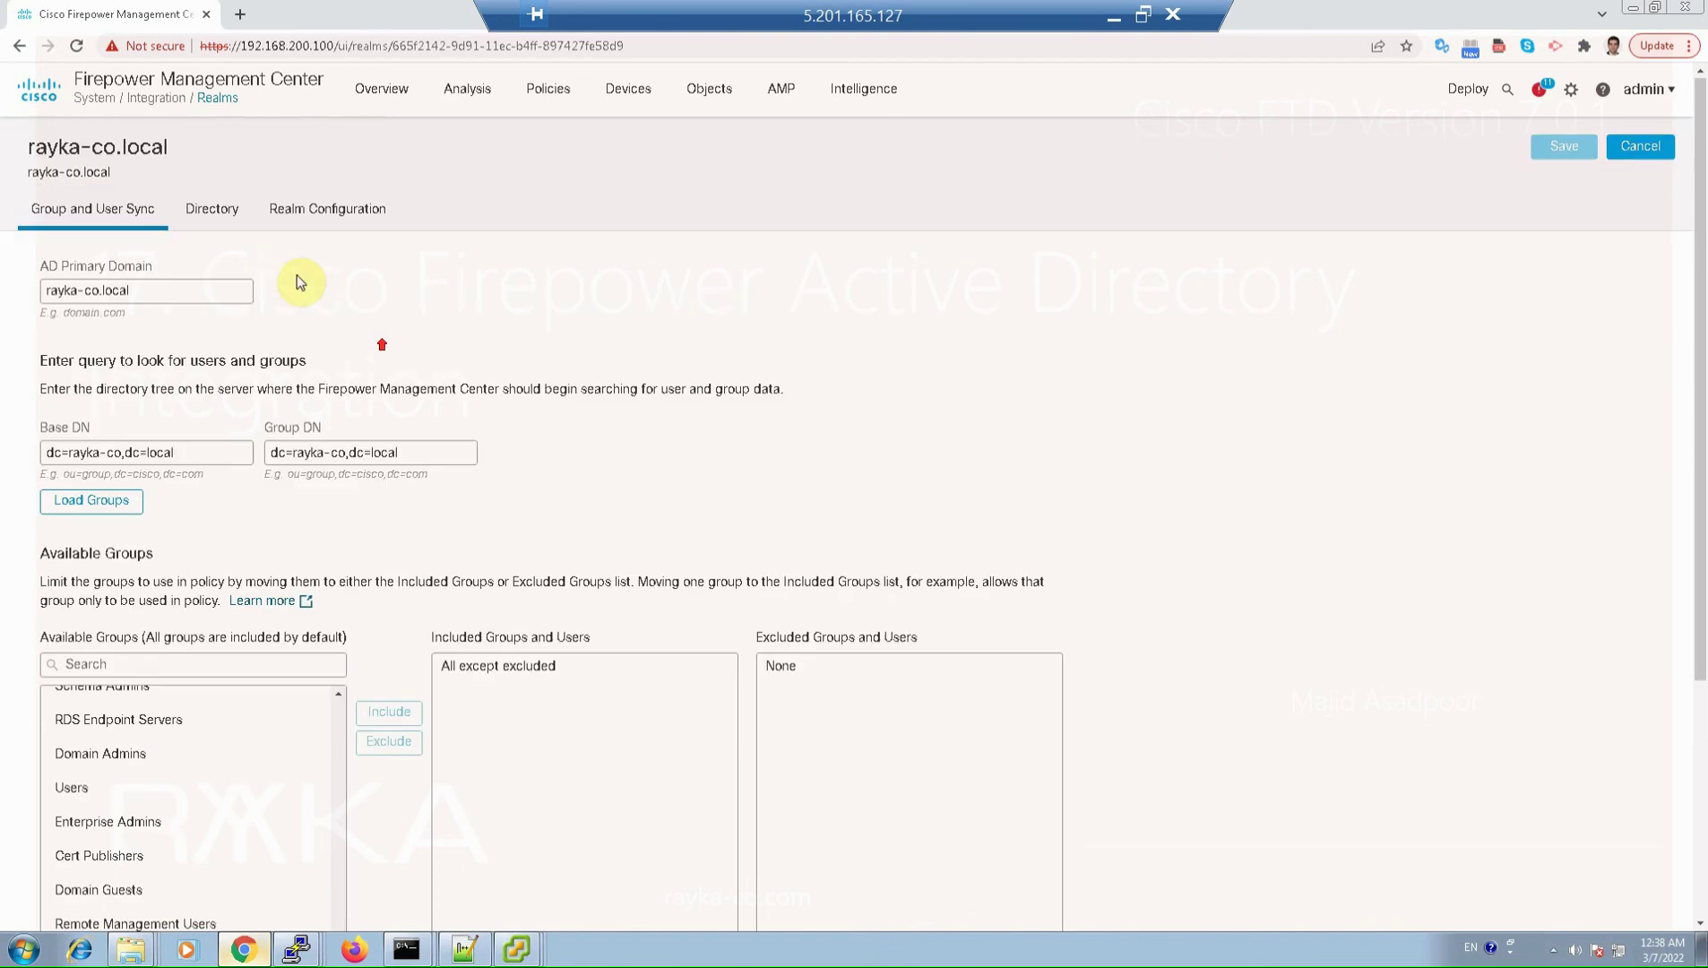
pyautogui.click(212, 209)
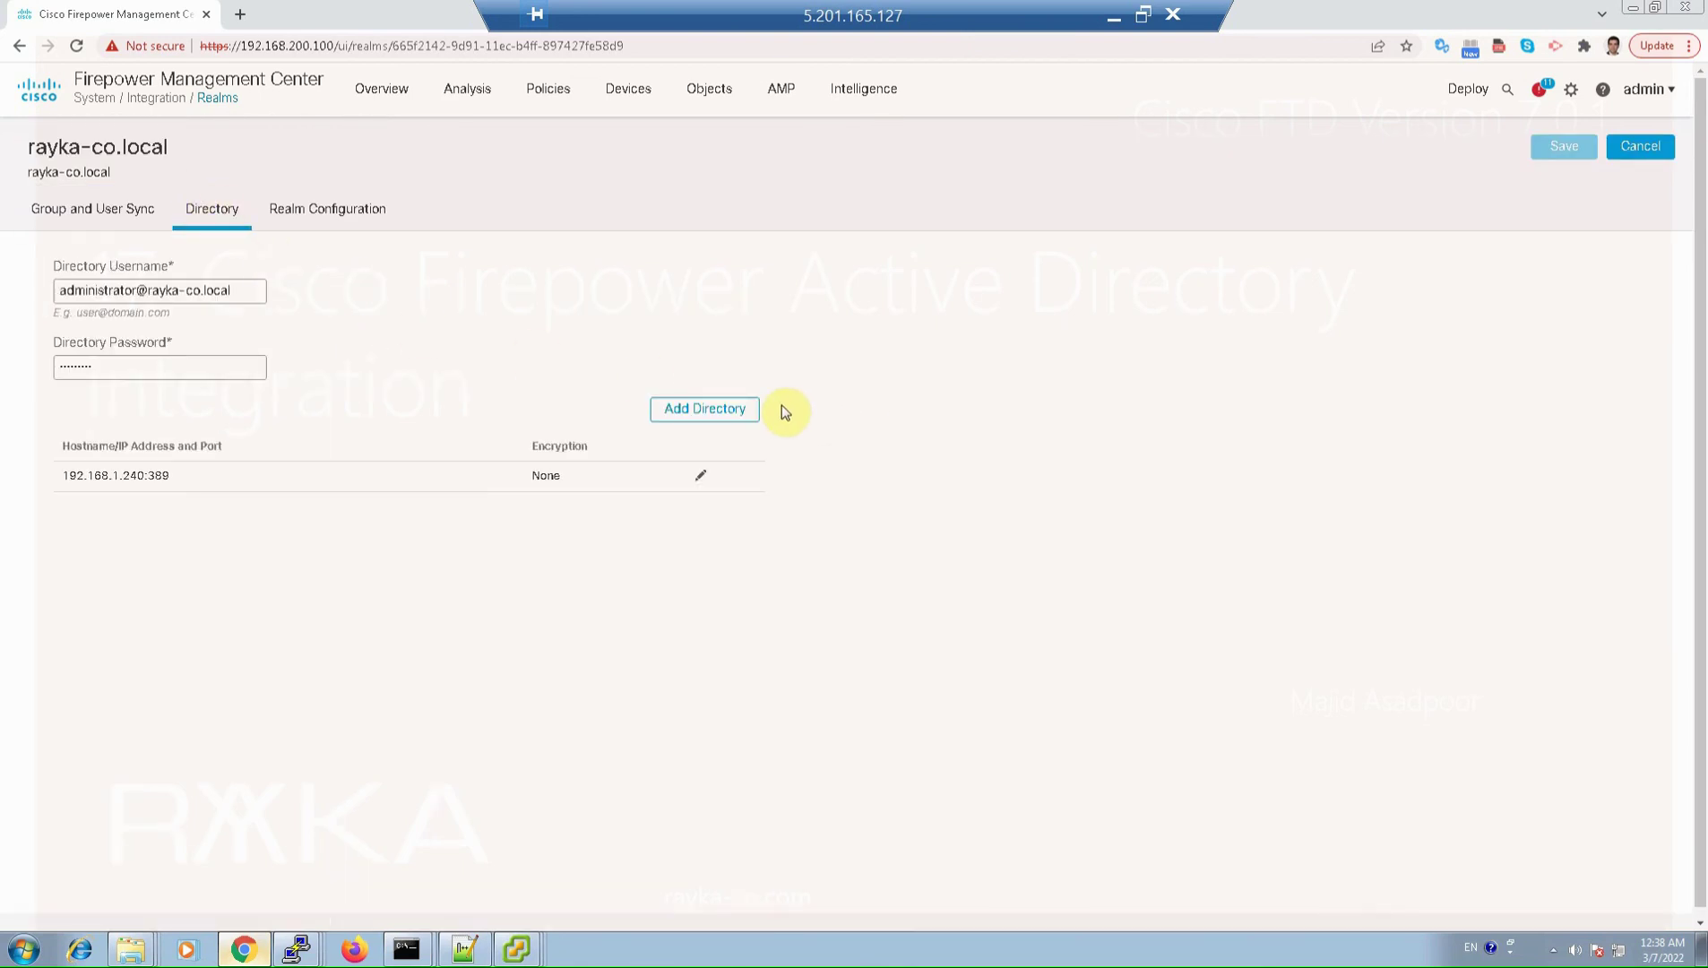
# Step: Cancel an Add Directory dialog without changes and view the Realm Configuration settings
pyautogui.click(696, 415)
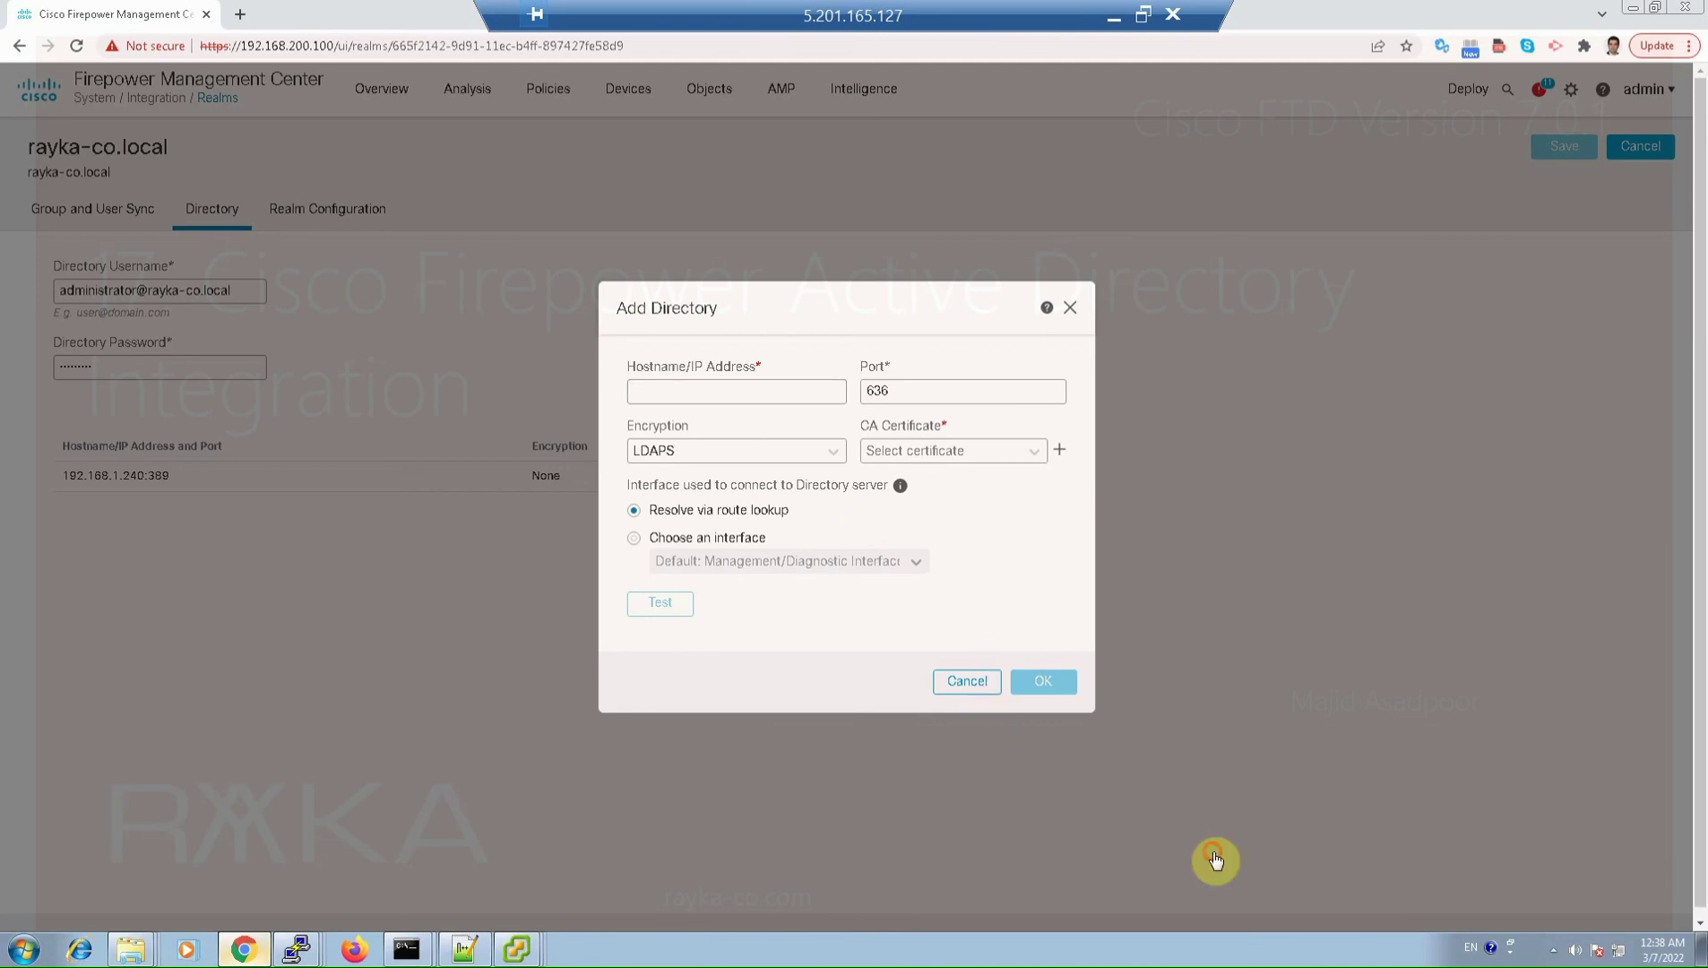
pyautogui.click(966, 680)
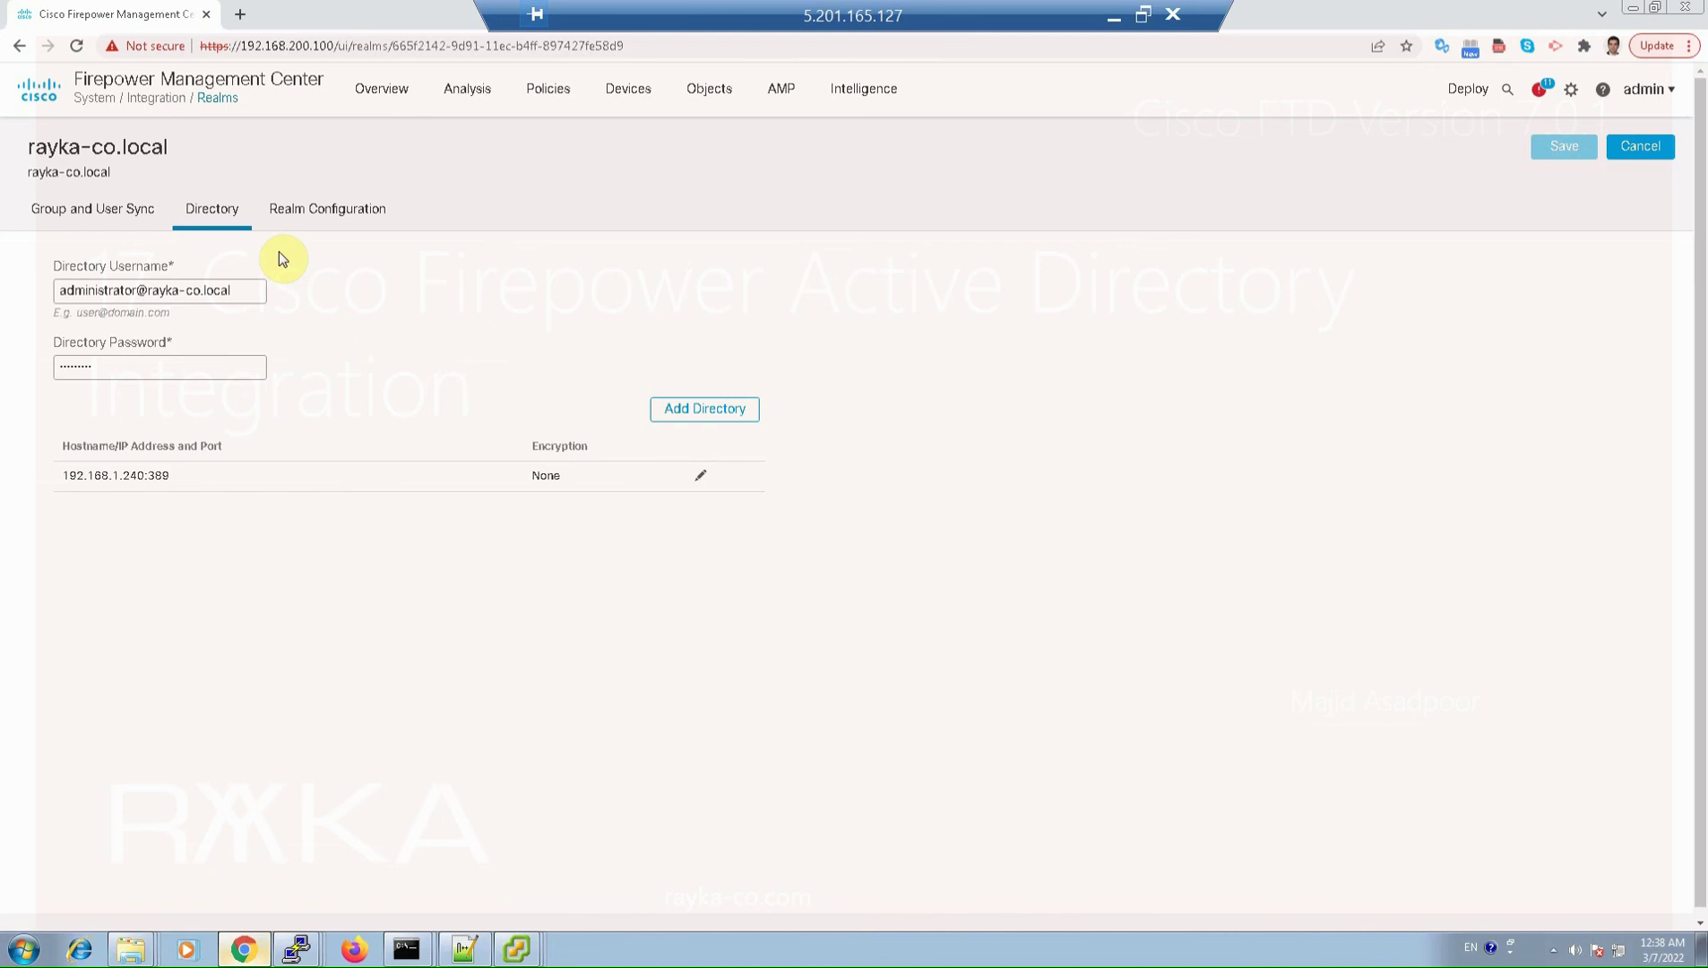
pyautogui.click(322, 212)
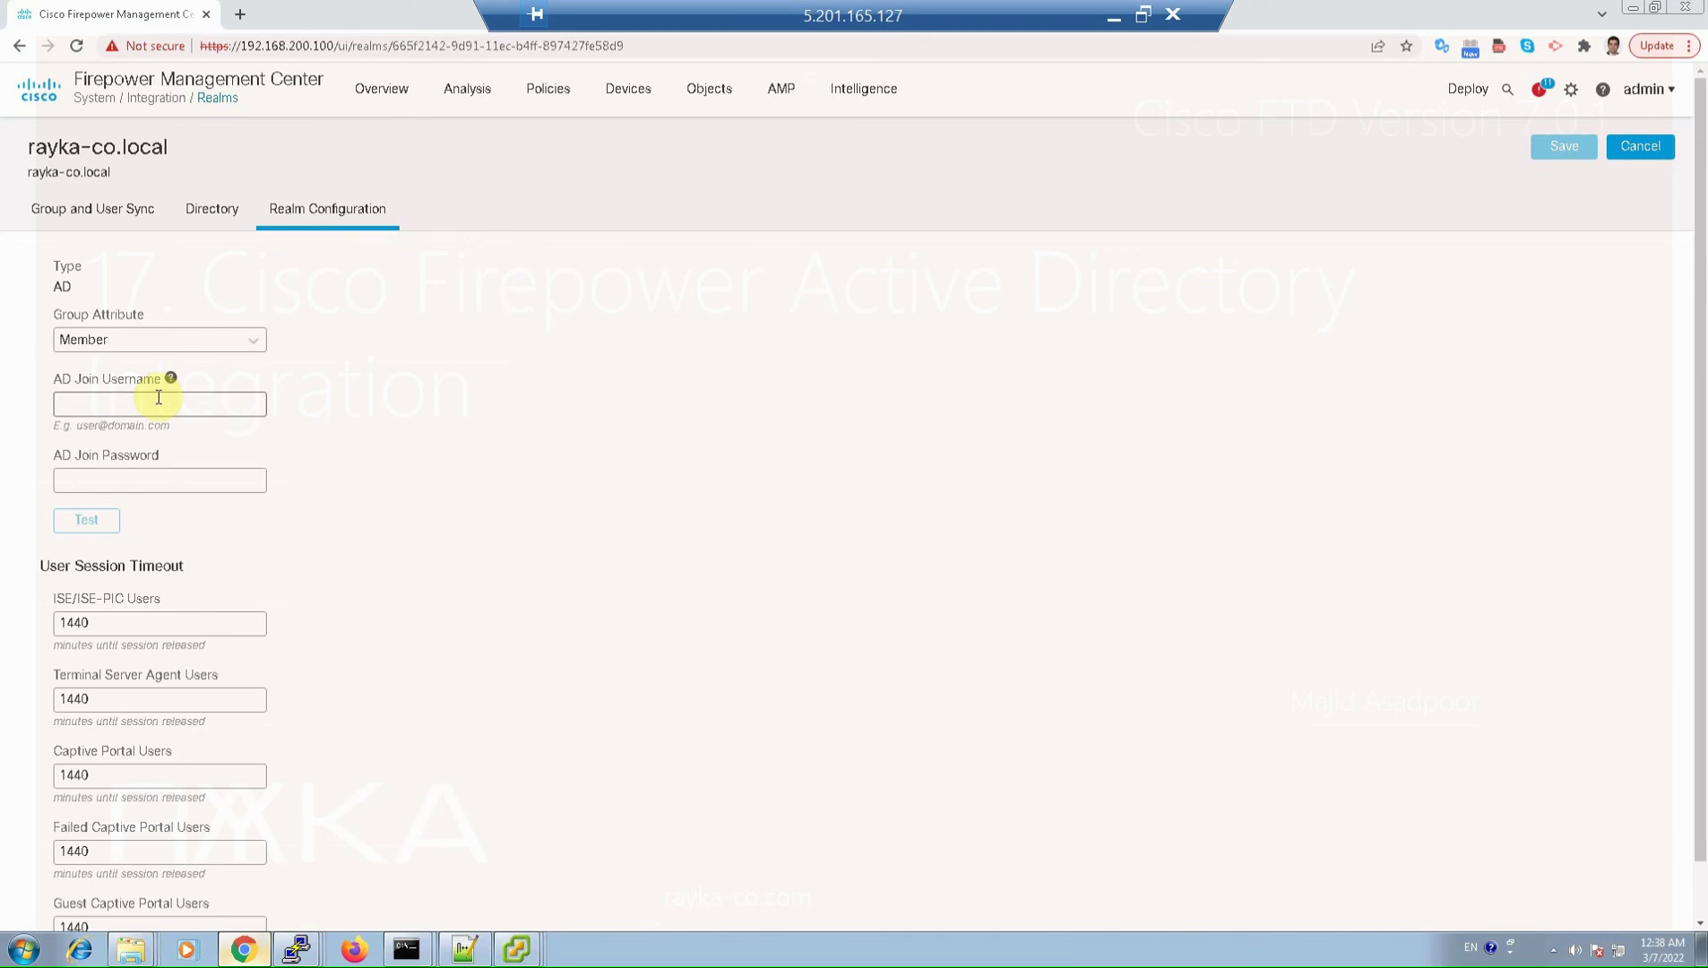
# Step: Enter the domain administrator account and password as AD join credentials, then save the realm
pyautogui.click(159, 403)
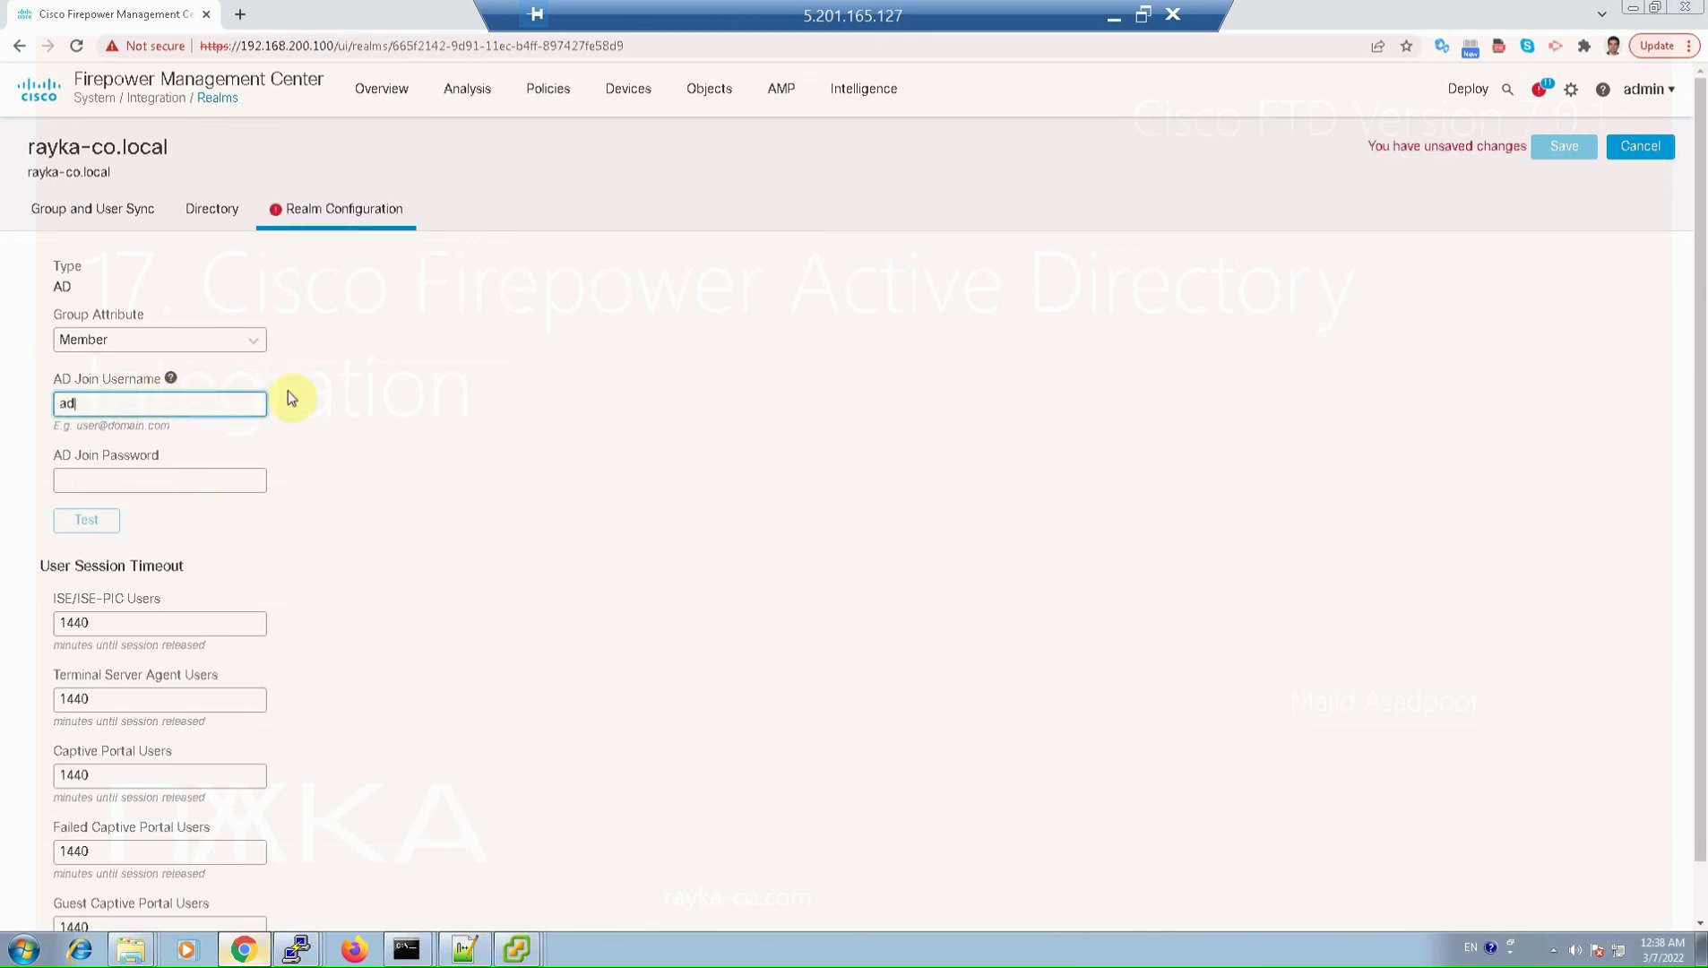
pyautogui.click(206, 478)
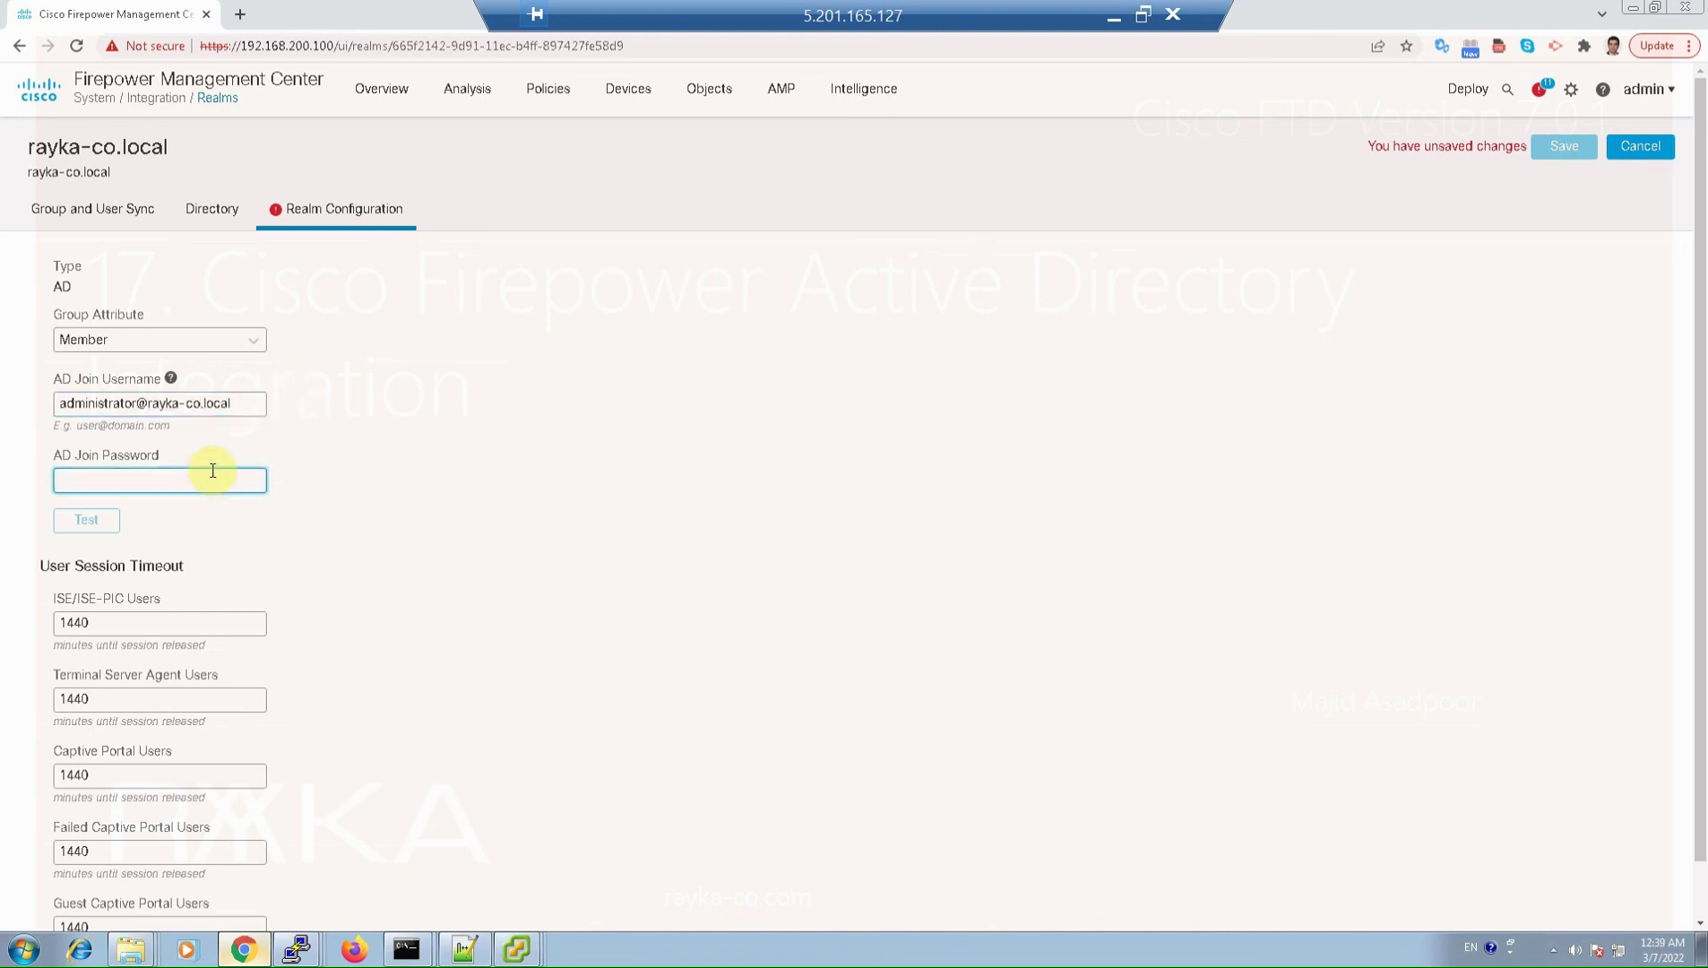
pyautogui.write('••••••••••')
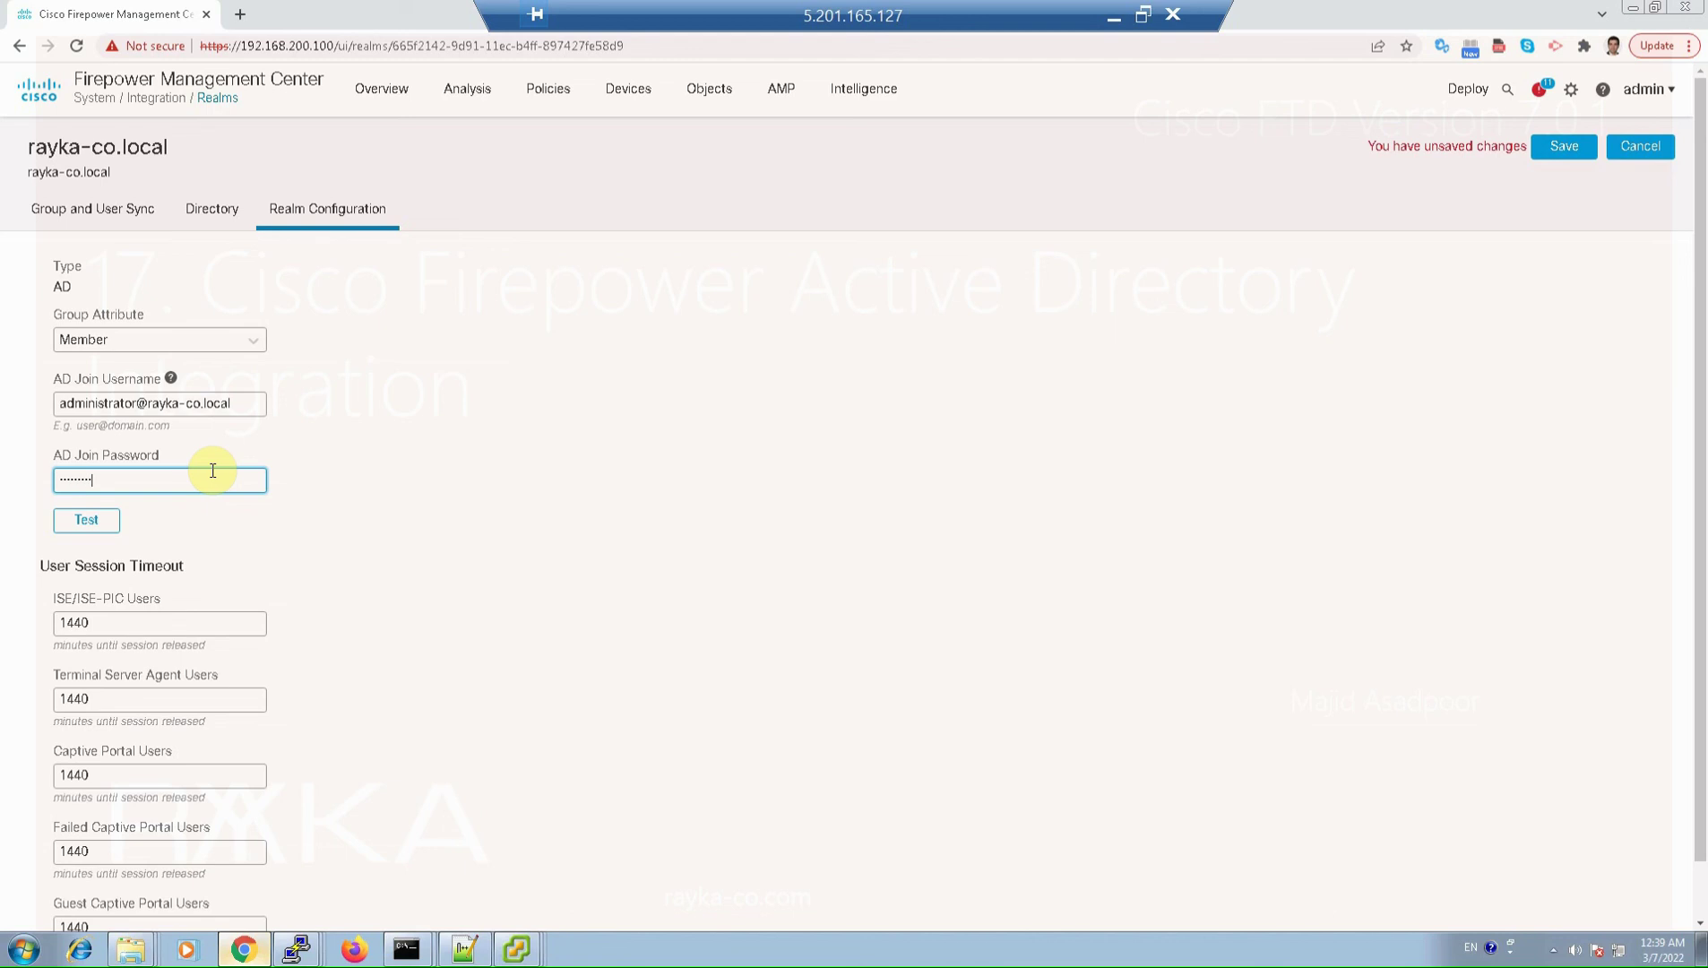
pyautogui.click(1558, 152)
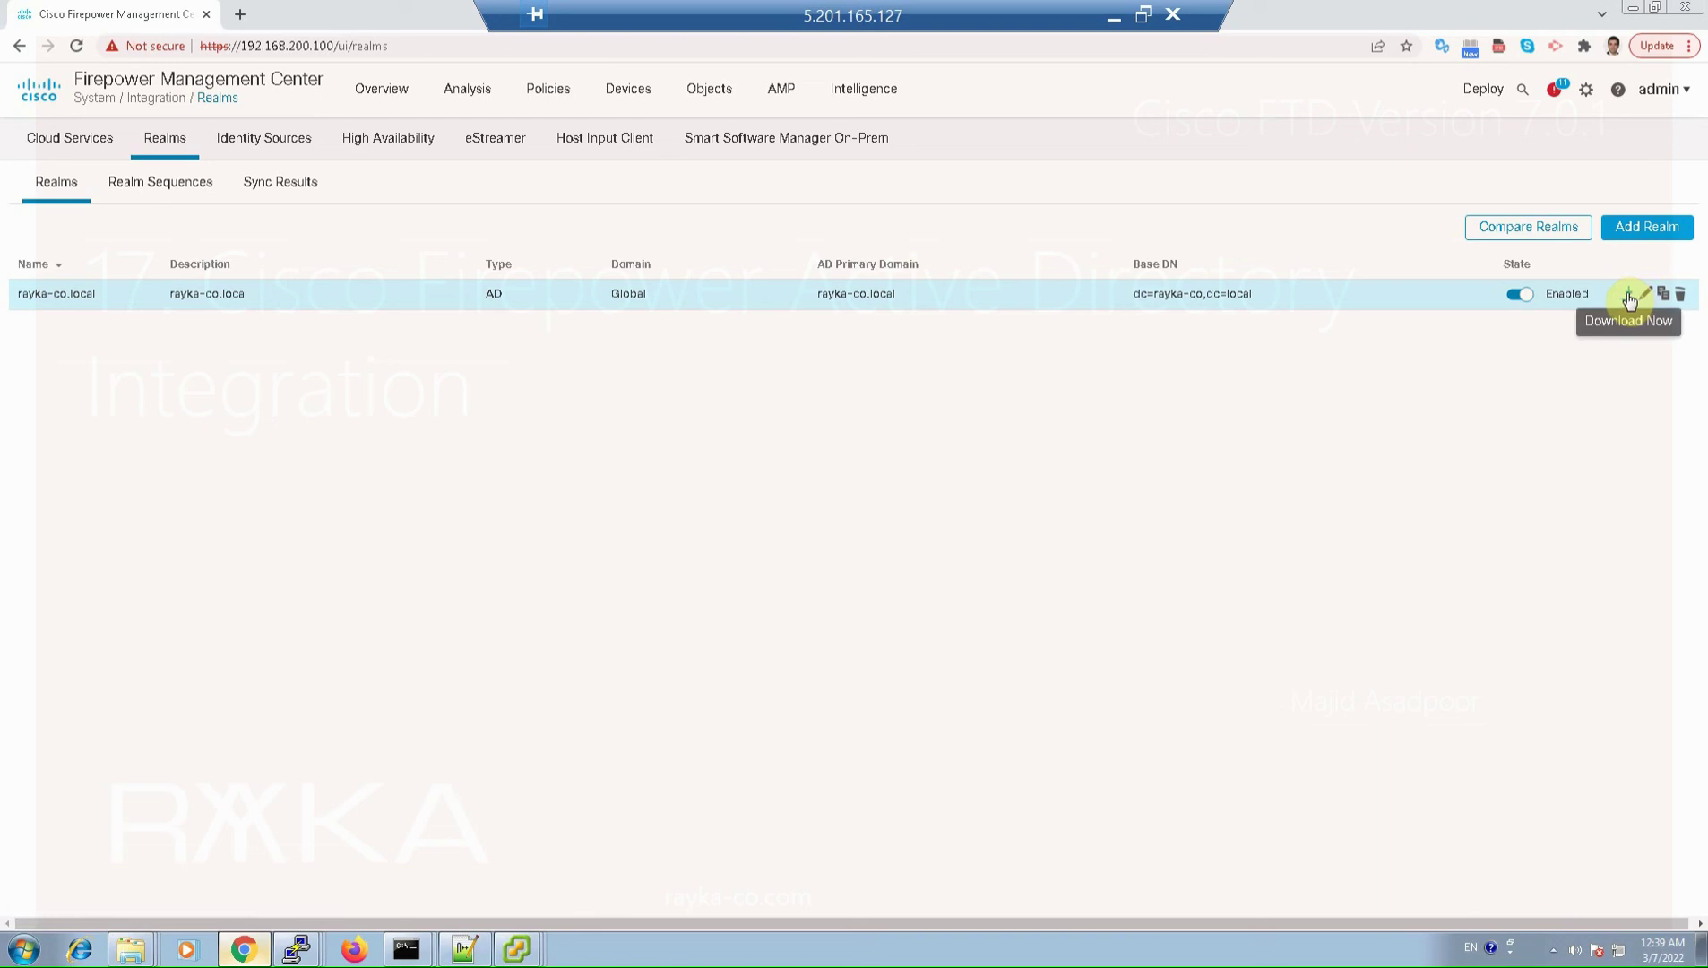
# Step: Start an immediate user and group download for rayka-co.local, confirm it, and view Sync Results
pyautogui.click(1629, 298)
pyautogui.click(1069, 547)
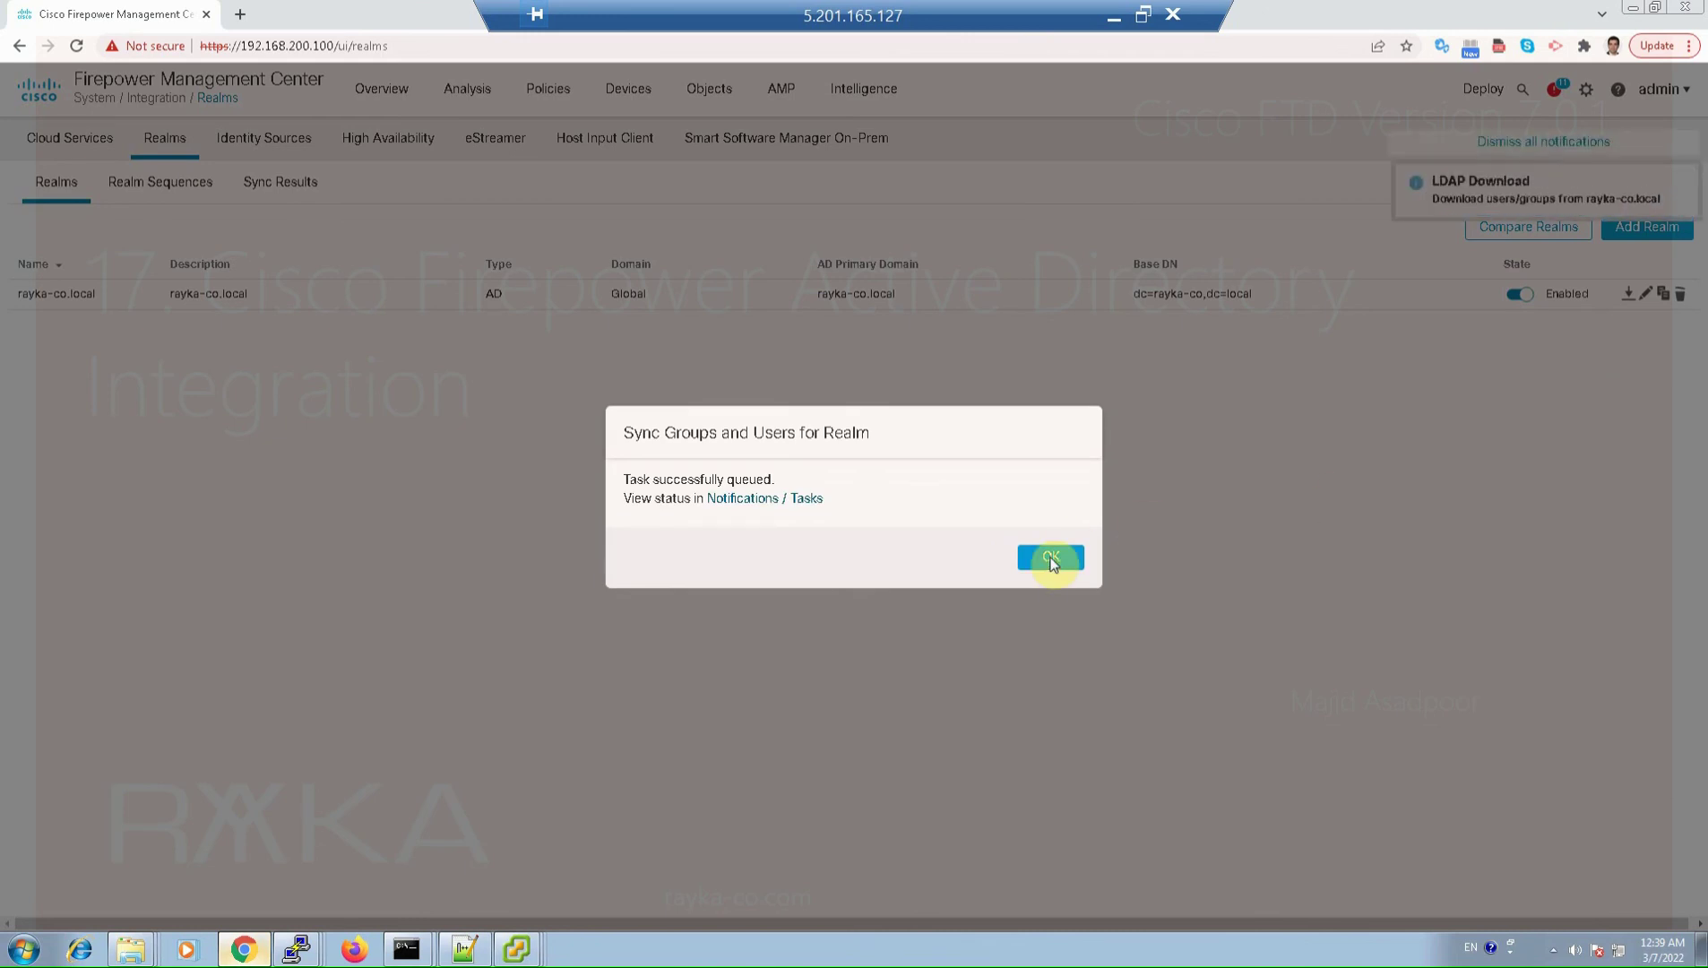
pyautogui.click(1051, 557)
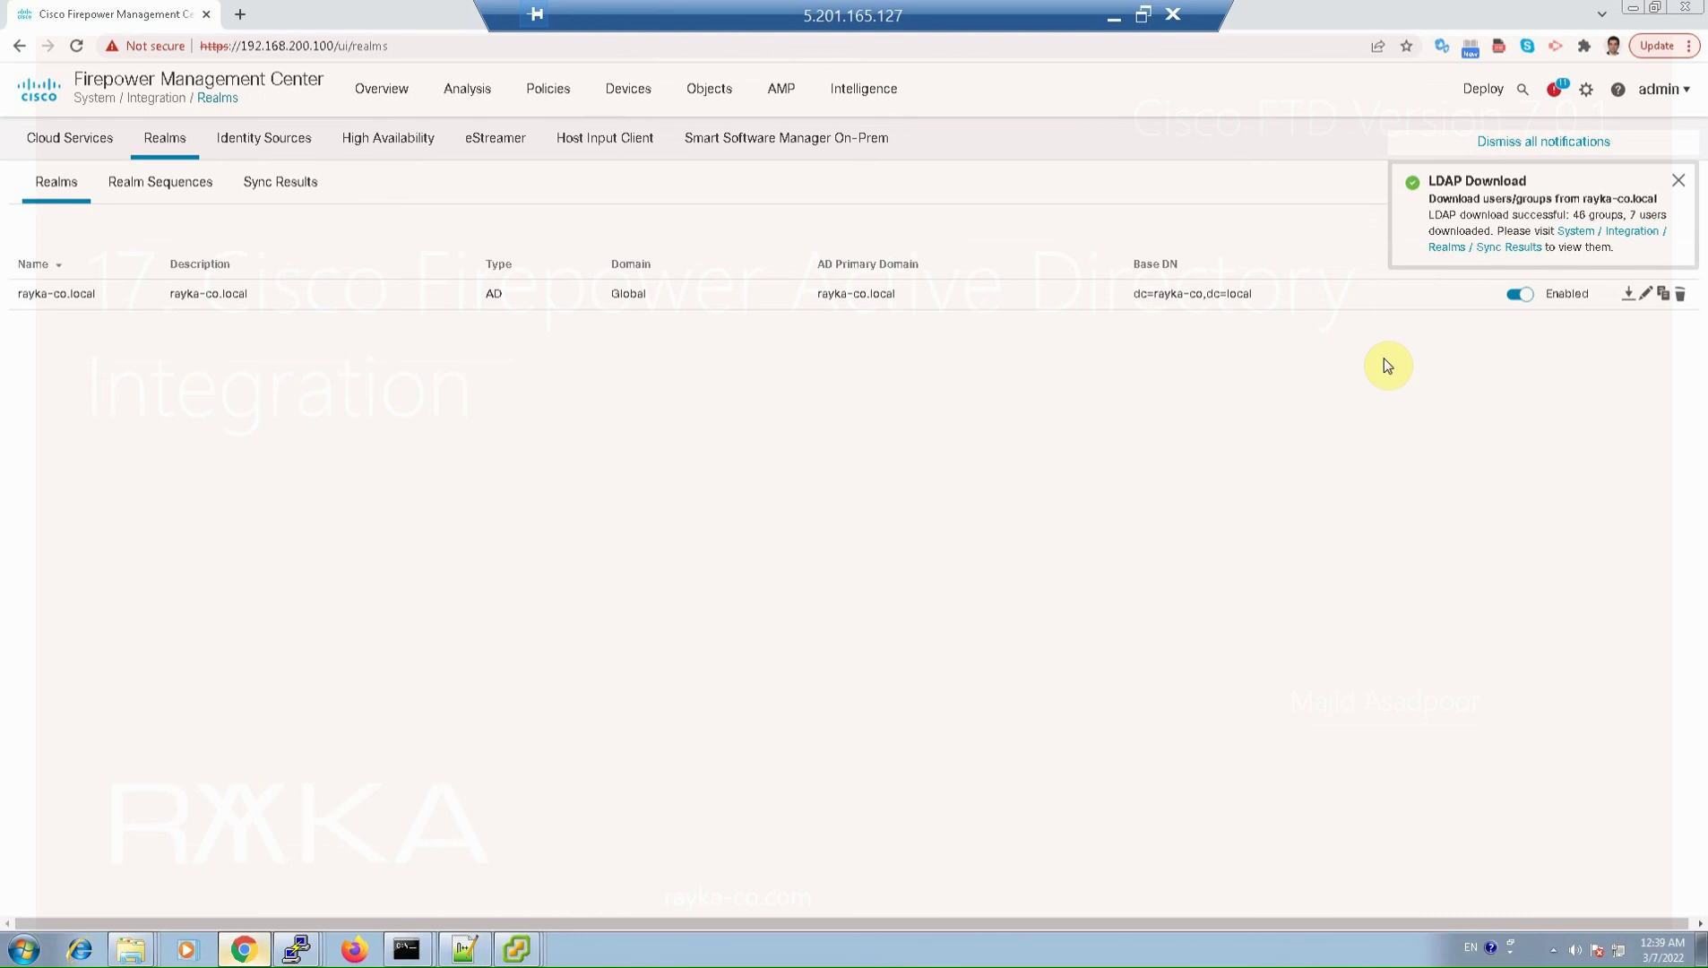
pyautogui.click(287, 185)
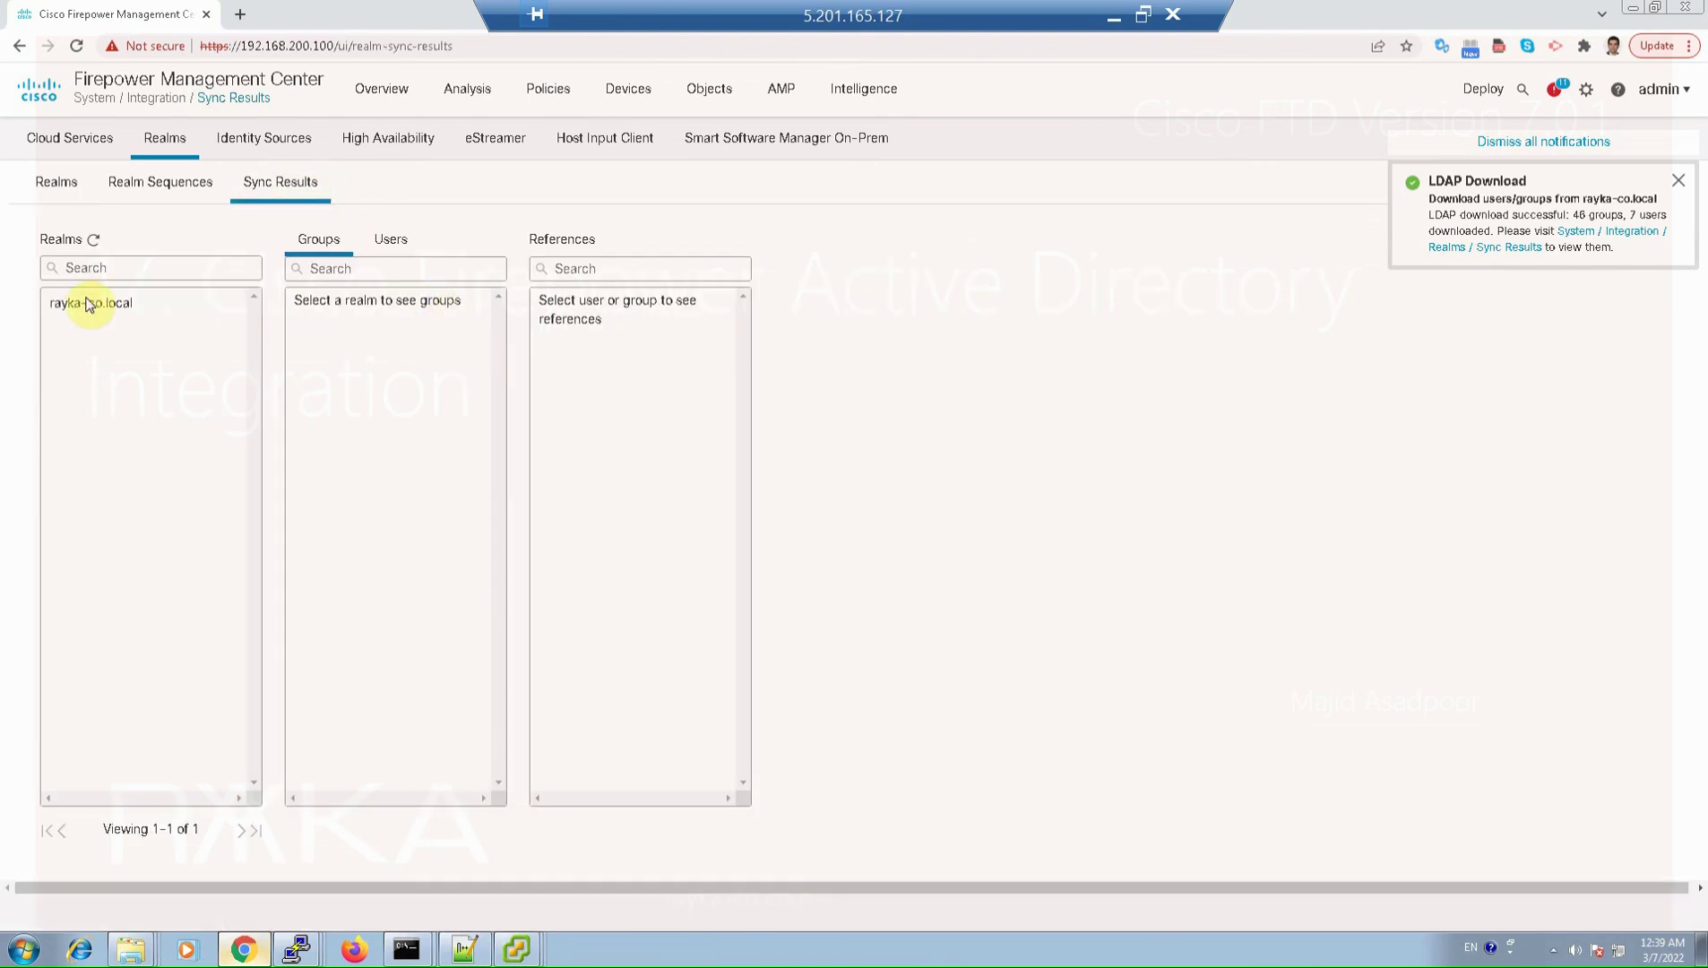
# Step: Browse the rayka-co.local synced groups and show one Domain Users member's sync details
pyautogui.click(89, 303)
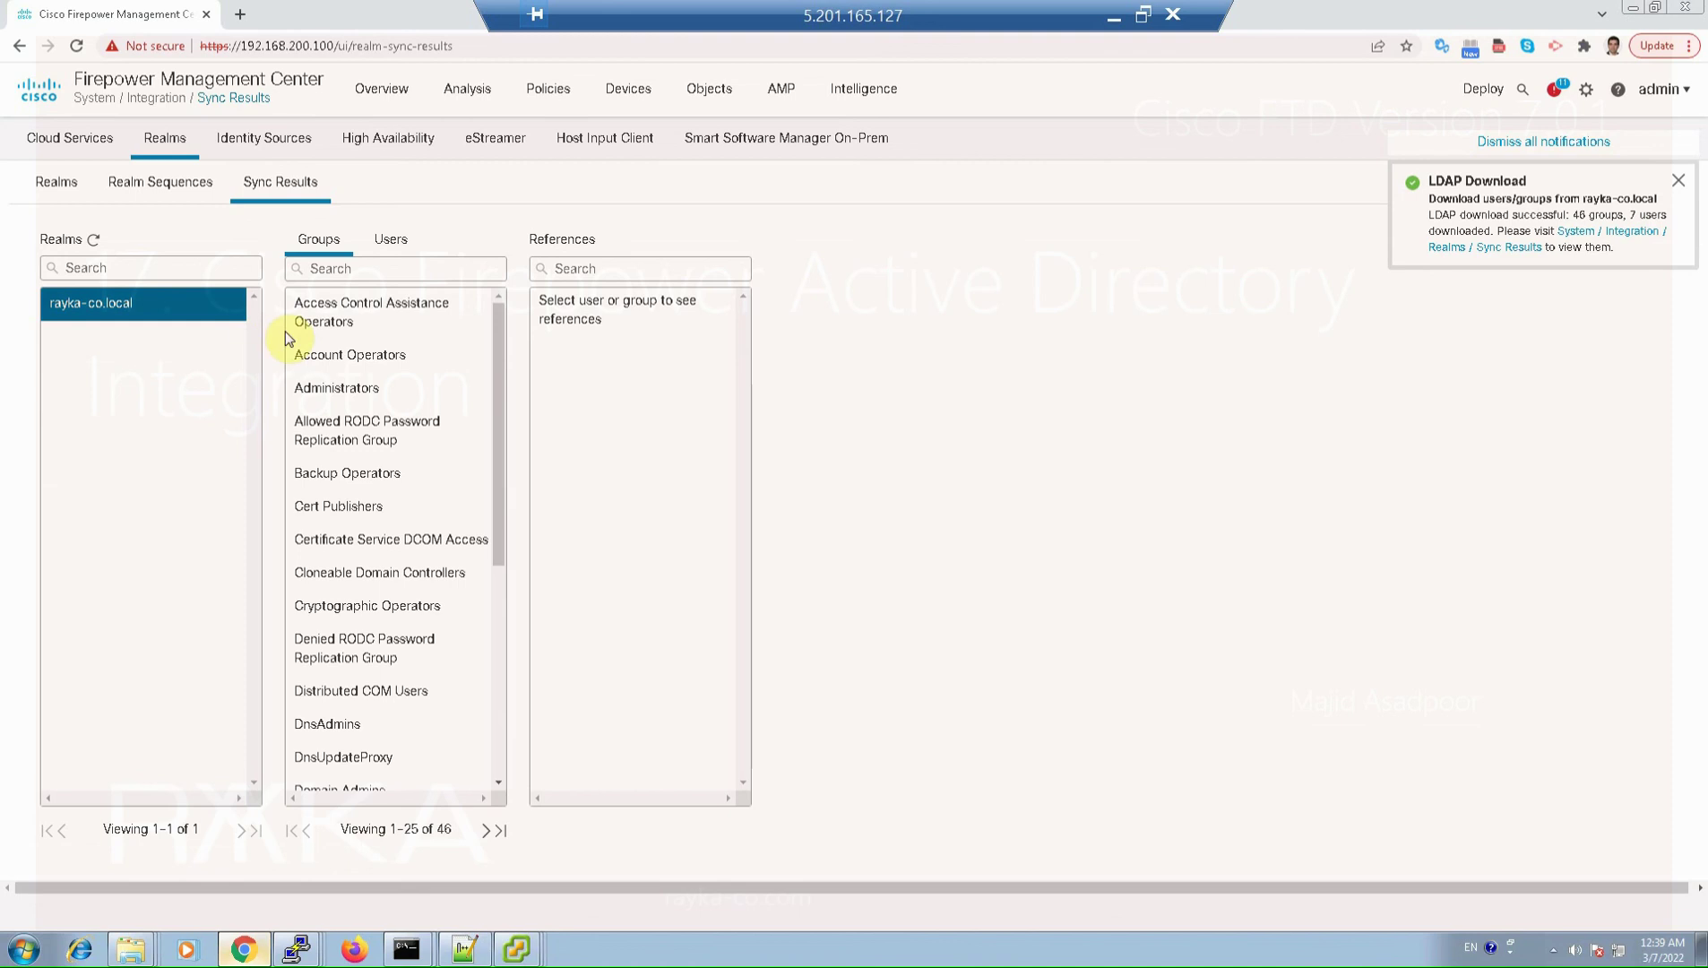
pyautogui.click(368, 470)
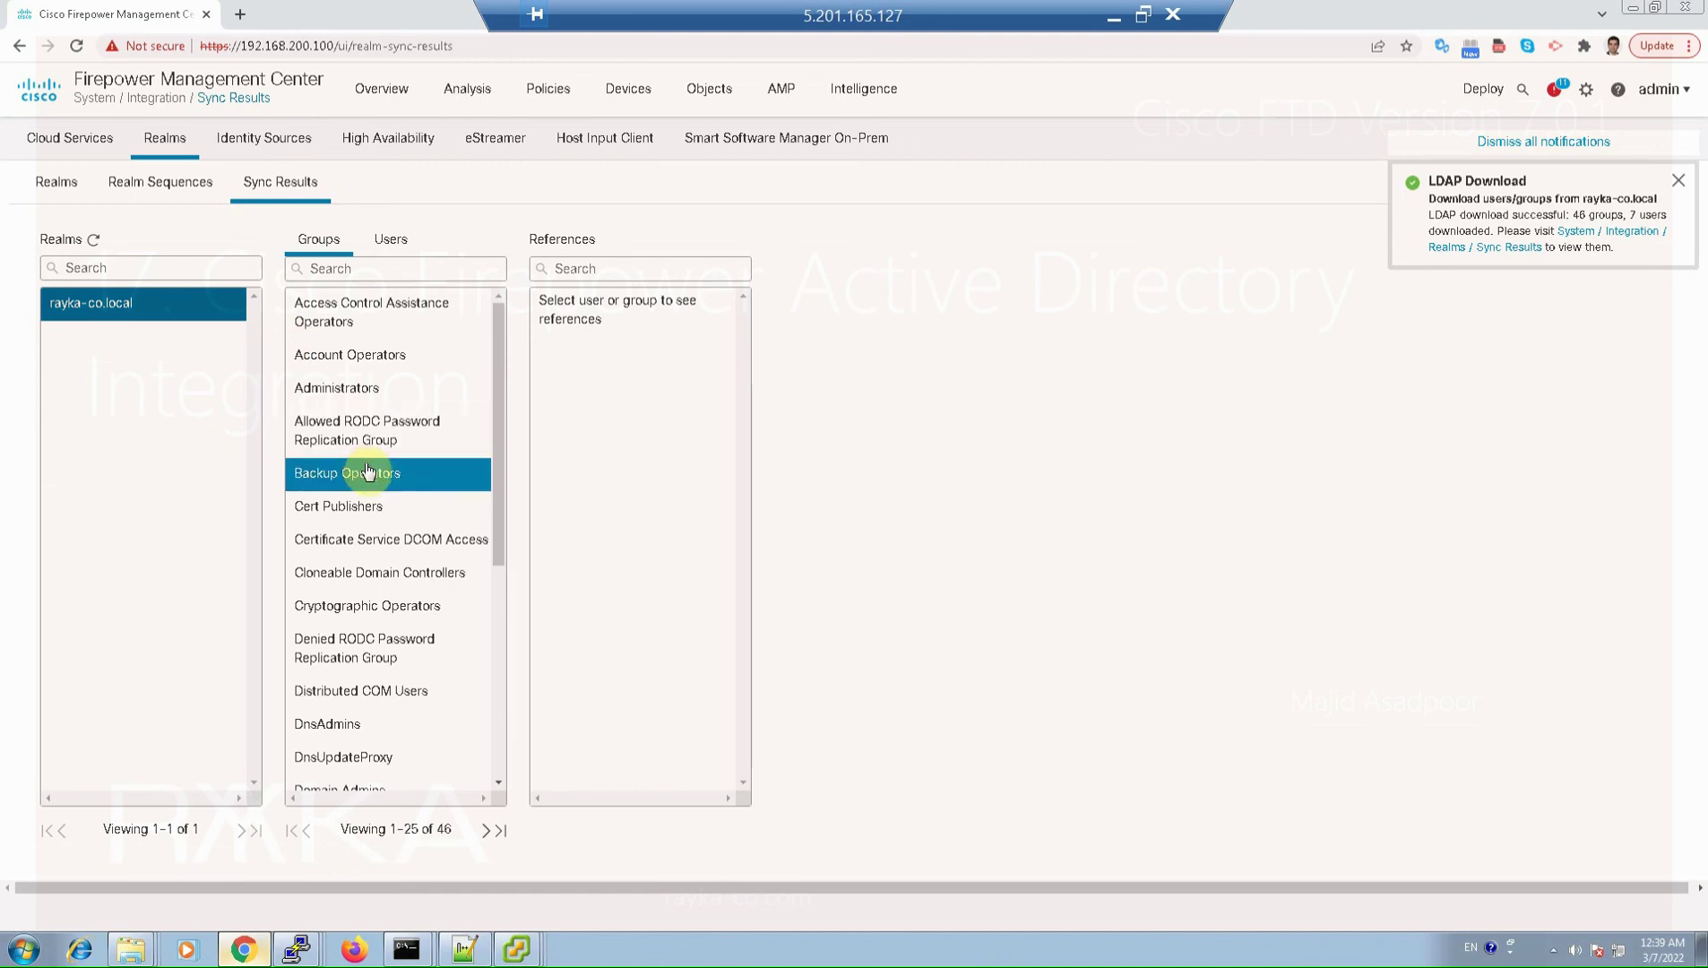
pyautogui.scroll(-4, 462, 596)
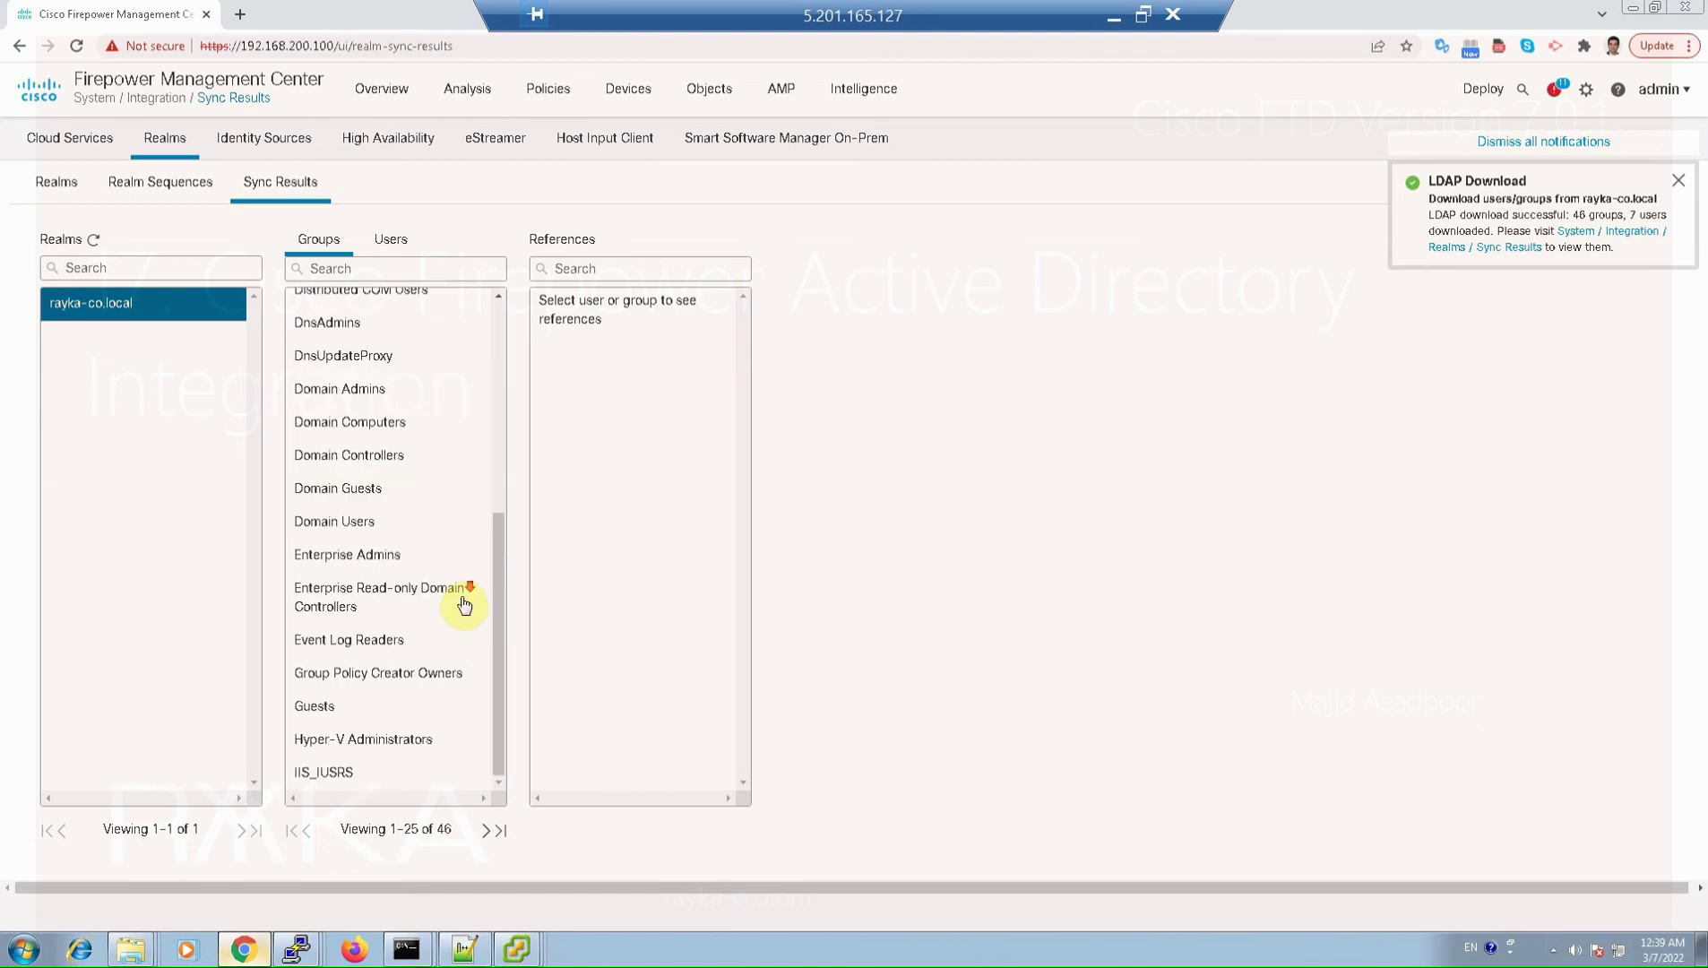
pyautogui.click(375, 557)
pyautogui.click(367, 524)
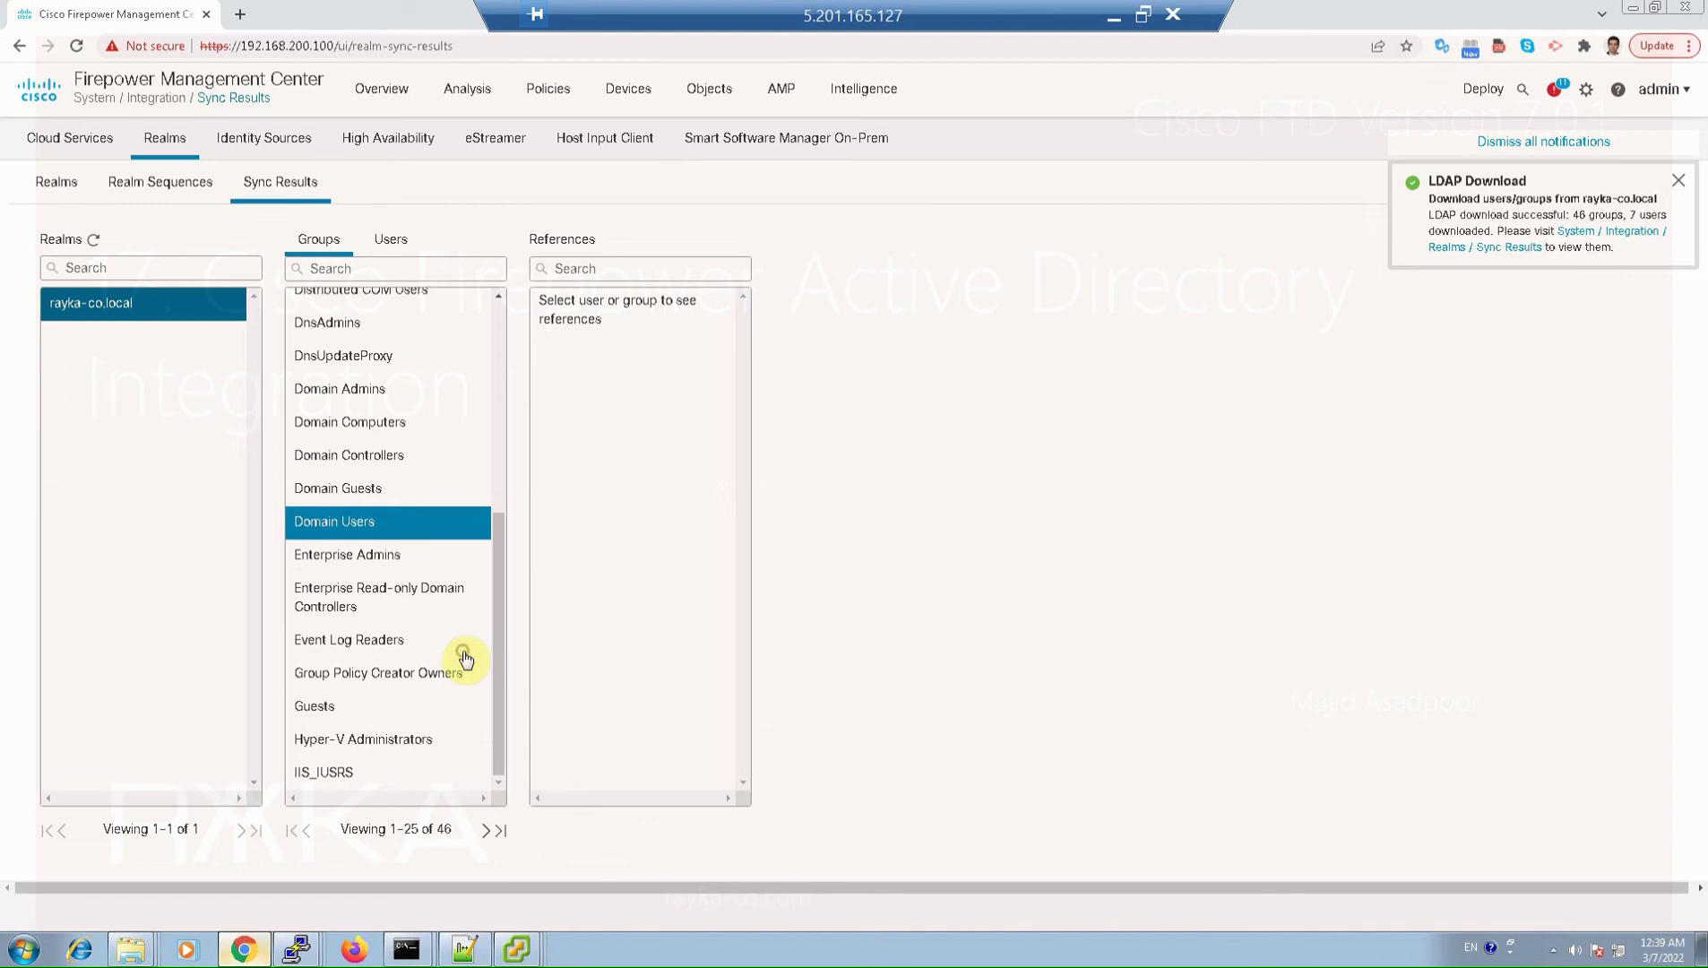
pyautogui.click(571, 381)
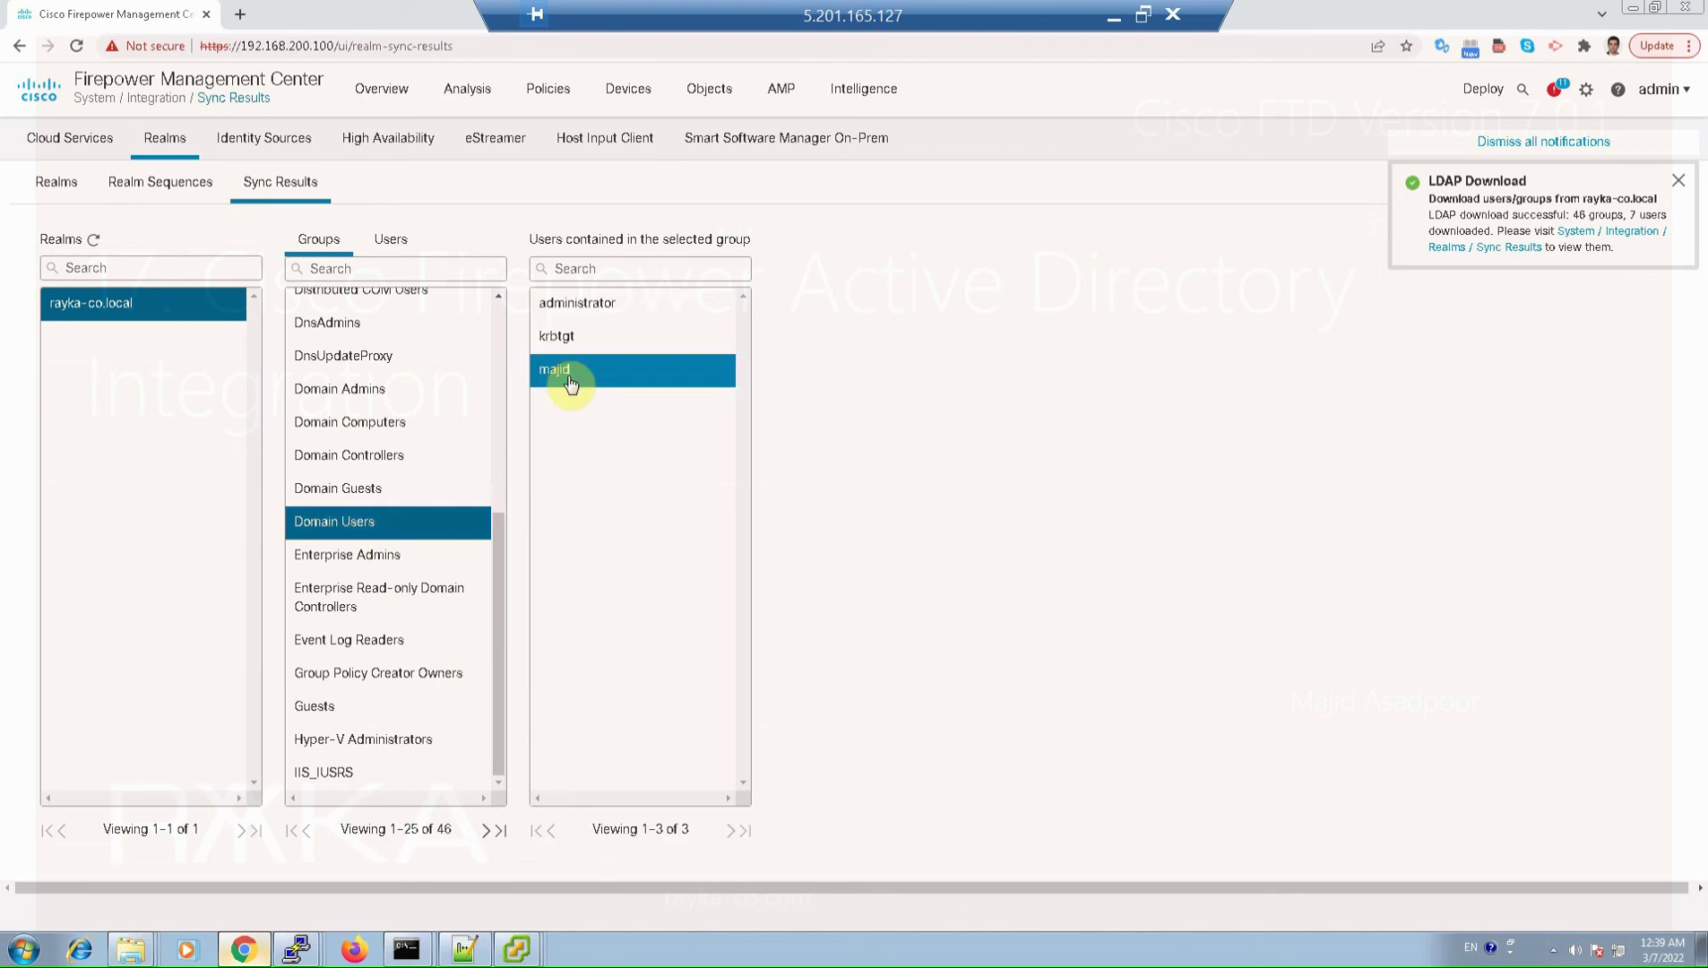